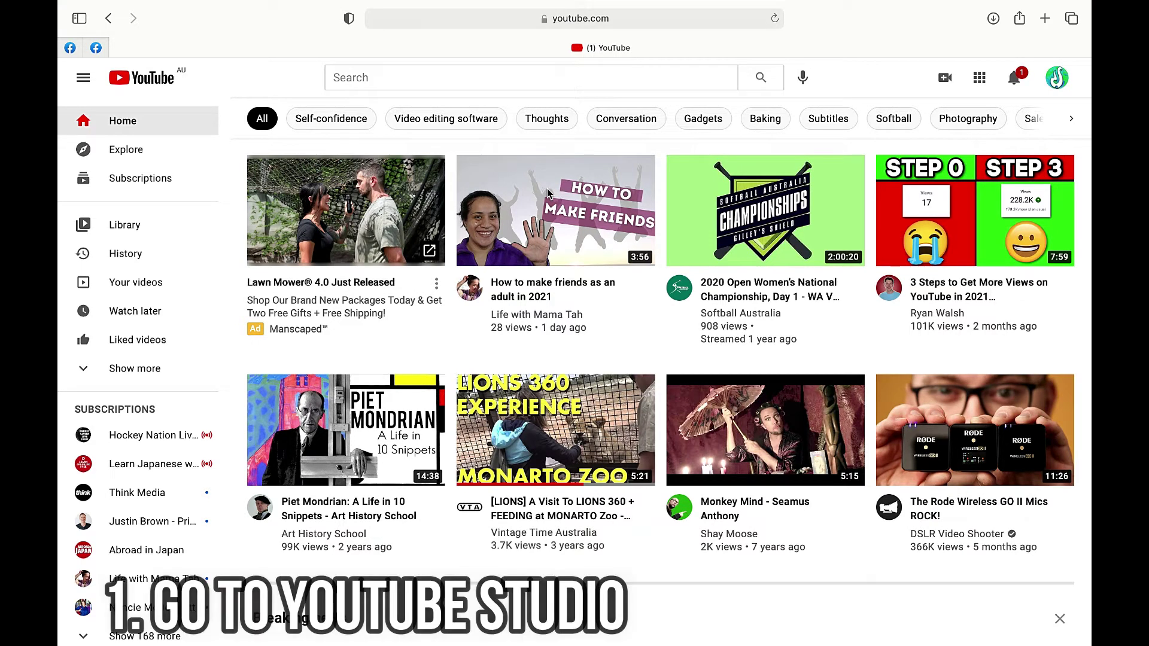
# - Go to YouTube Studio from the account menu and open the channel's Subtitles list
pyautogui.click(1058, 78)
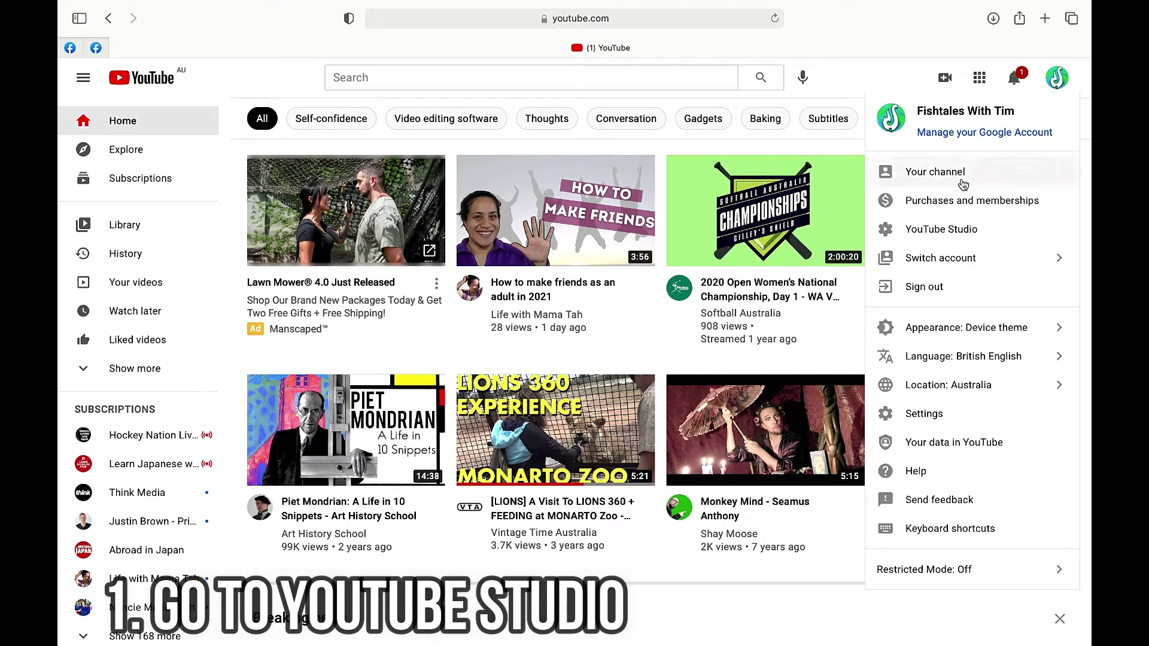
pyautogui.click(954, 234)
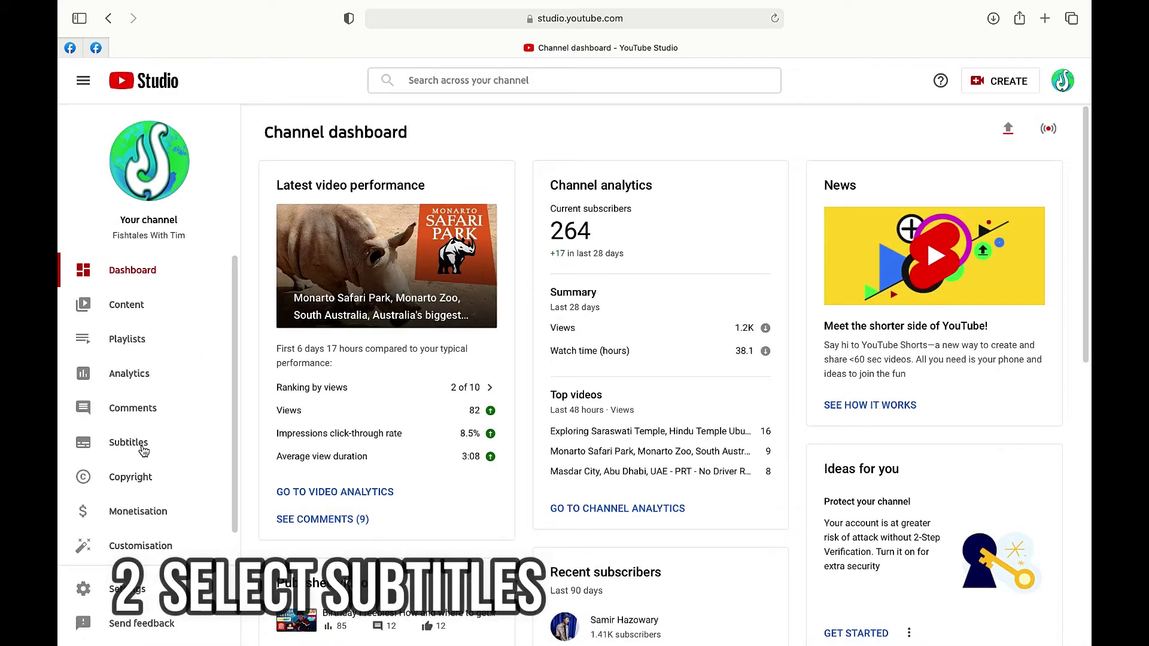
pyautogui.click(144, 450)
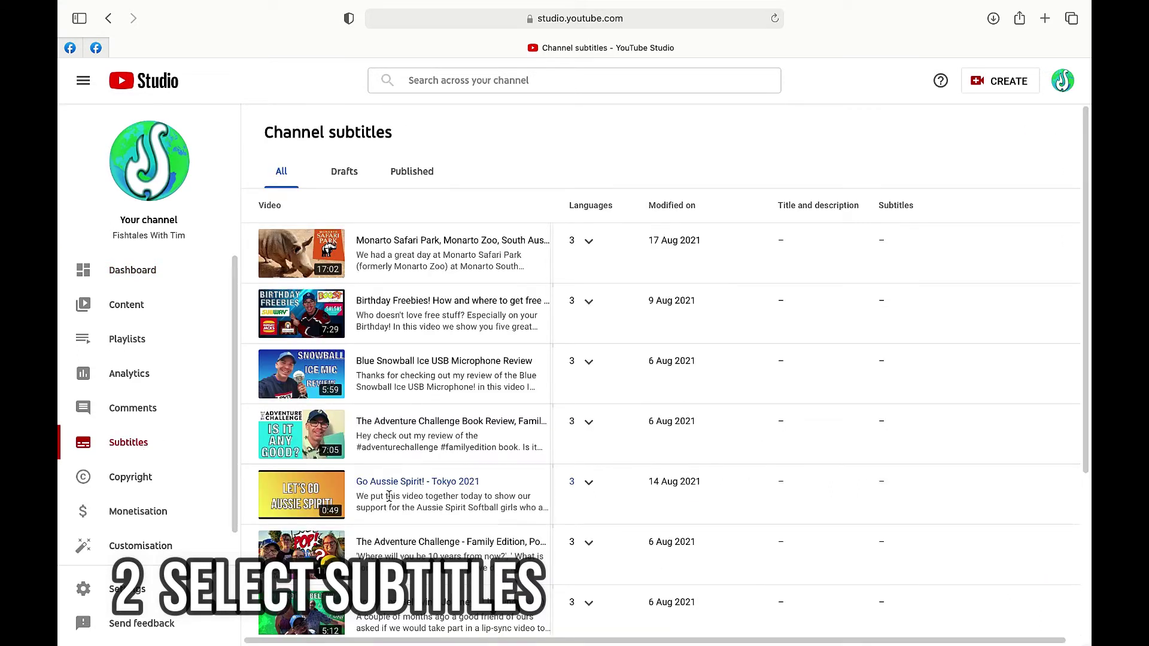
# - Page through the video list and open the Kanto Lampo Waterfalls video's subtitles
pyautogui.scroll(-5, 283, 455)
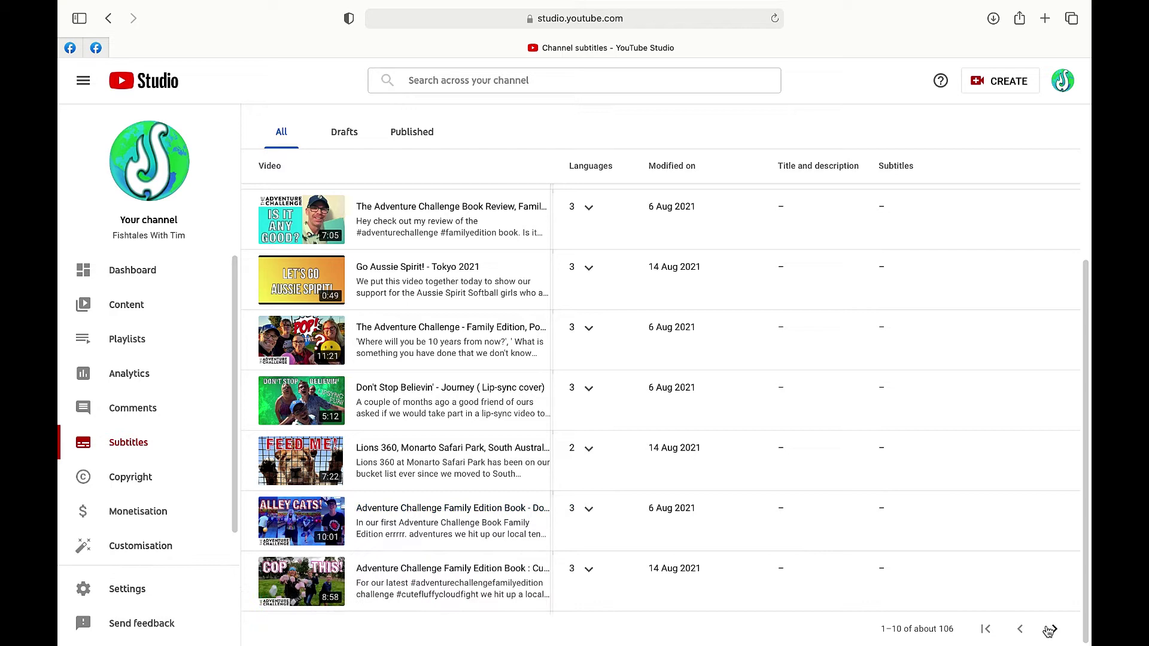
pyautogui.click(1055, 629)
pyautogui.click(1055, 633)
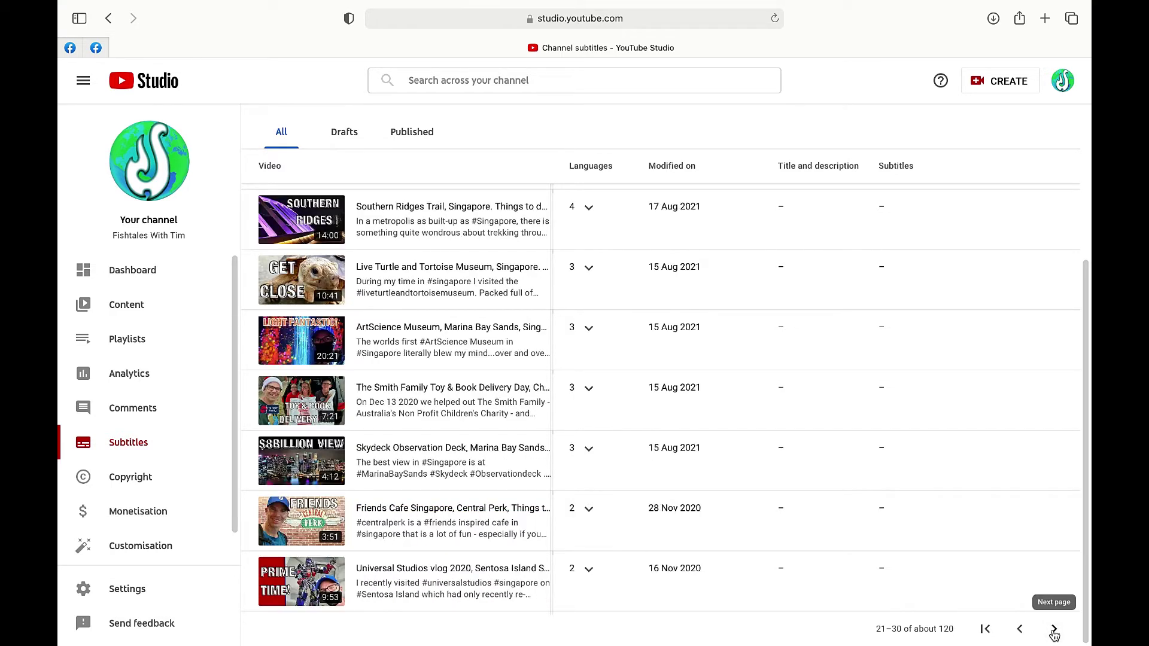
pyautogui.click(1055, 632)
pyautogui.click(1055, 632)
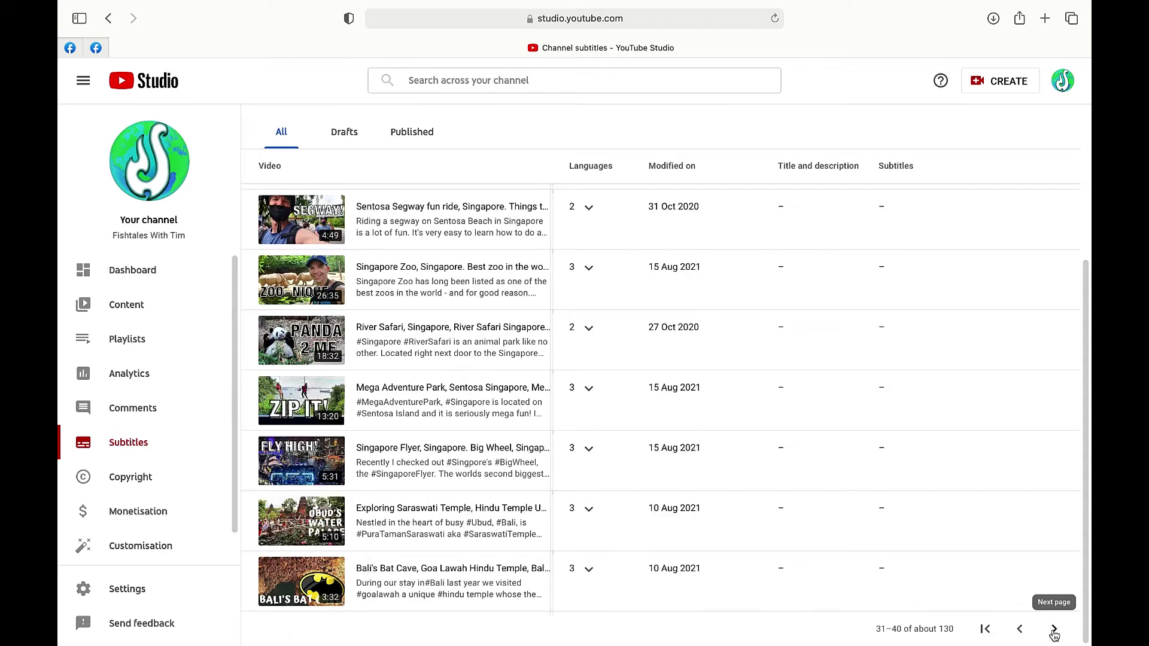
pyautogui.click(1055, 633)
pyautogui.click(1019, 630)
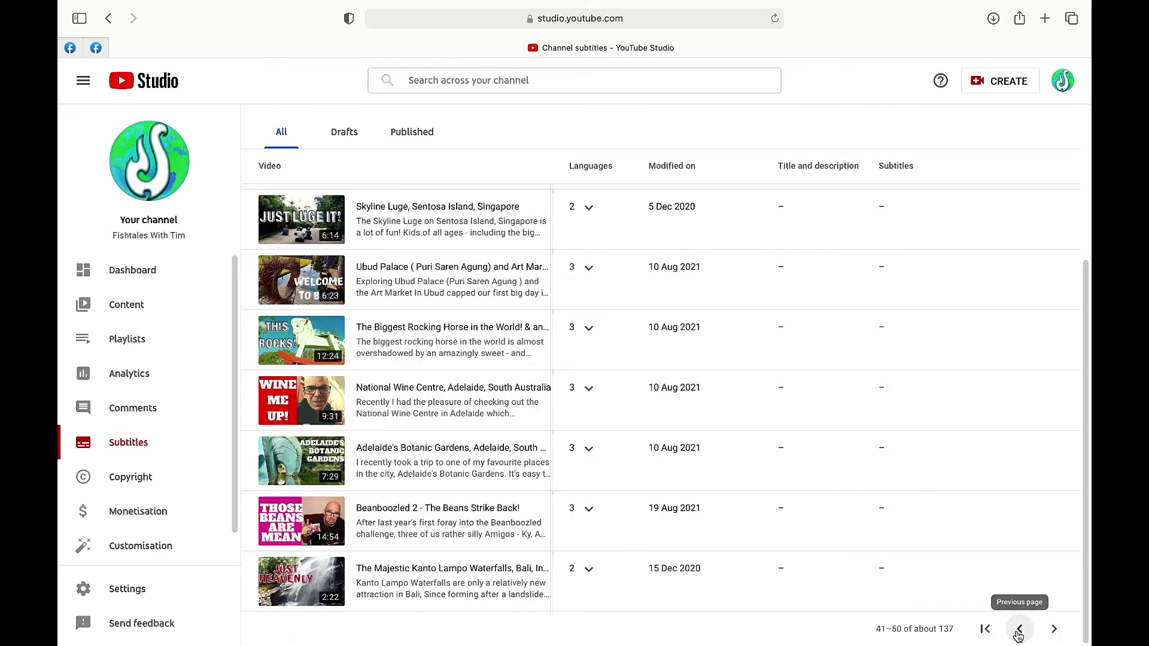
pyautogui.click(433, 570)
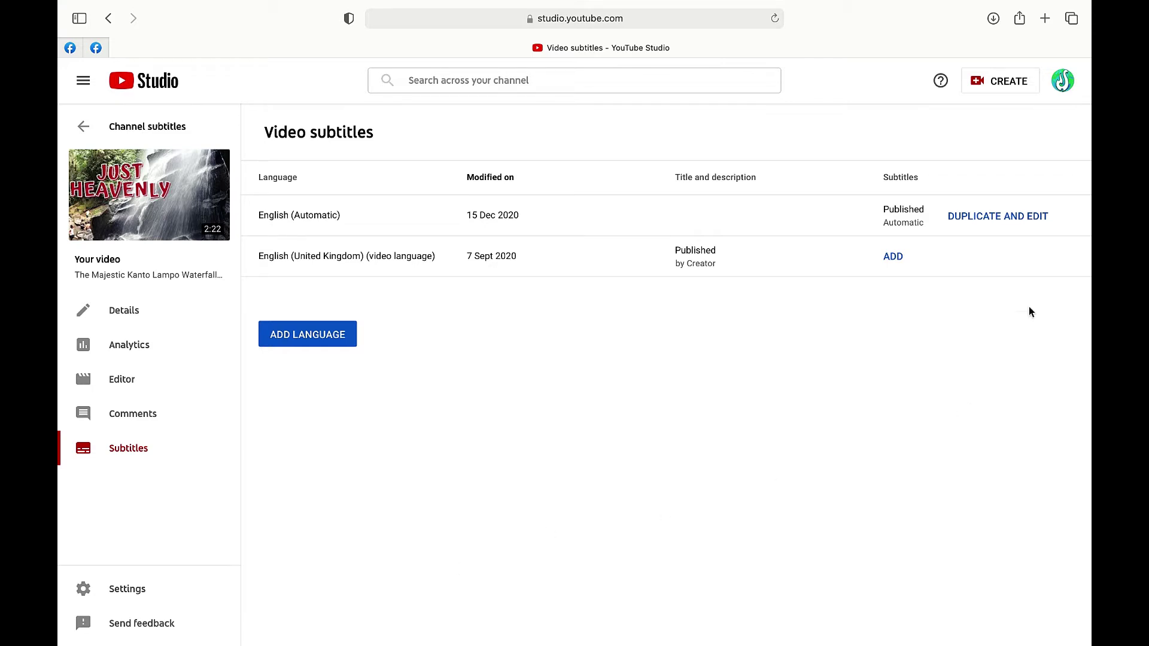
# - Duplicate the English (Automatic) subtitles into an editable draft
pyautogui.click(986, 217)
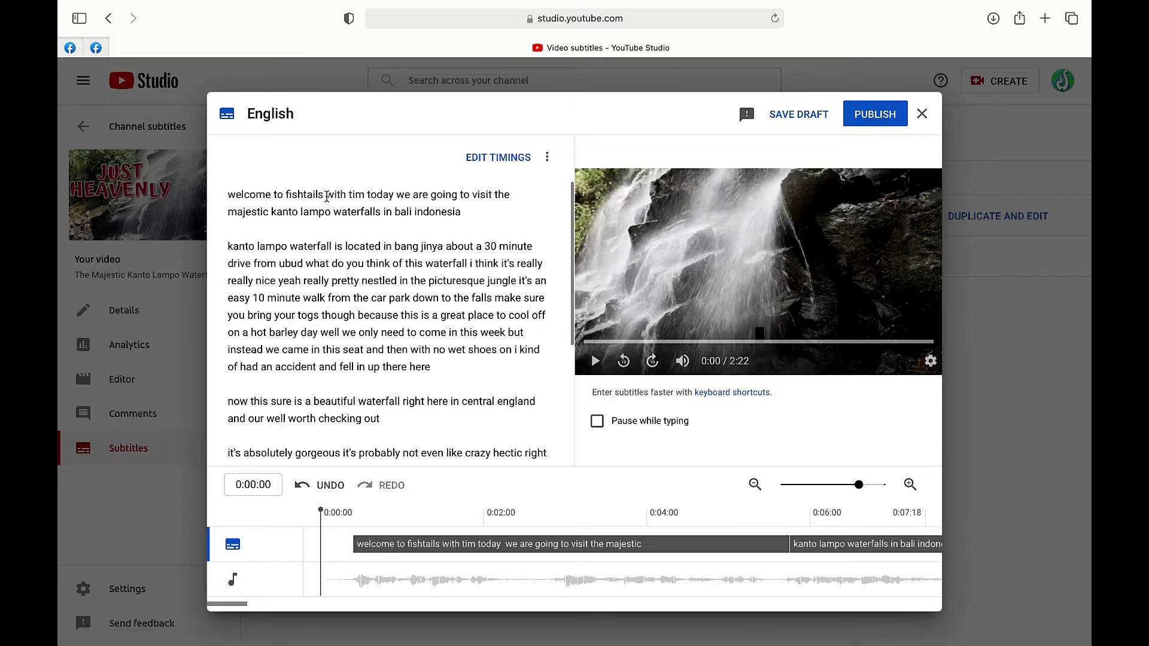
# - Correct 'fishtails' to 'Fishtales' and capitalise 'Tim' in the opening caption
pyautogui.click(324, 195)
pyautogui.press('BackSpace')
pyautogui.press('BackSpace')
pyautogui.press('BackSpace')
pyautogui.press('BackSpace')
pyautogui.press('BackSpace')
pyautogui.press('BackSpace')
pyautogui.press('BackSpace')
pyautogui.press('BackSpace')
pyautogui.press('BackSpace')
pyautogui.press('BackSpace')
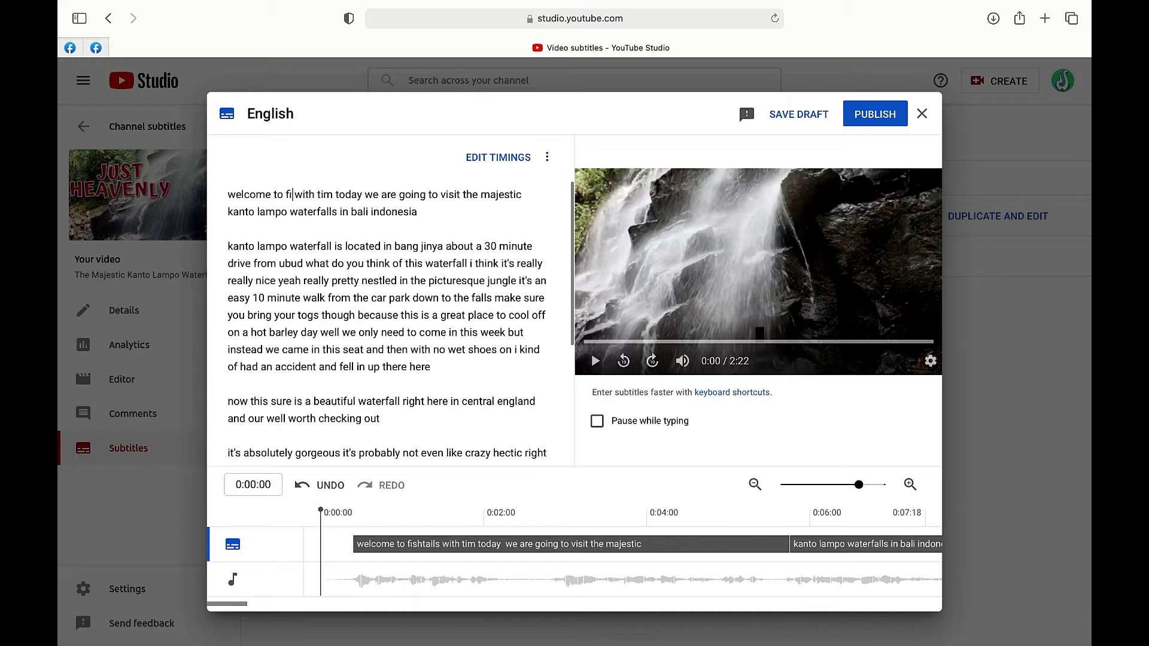
pyautogui.write('Fishtales')
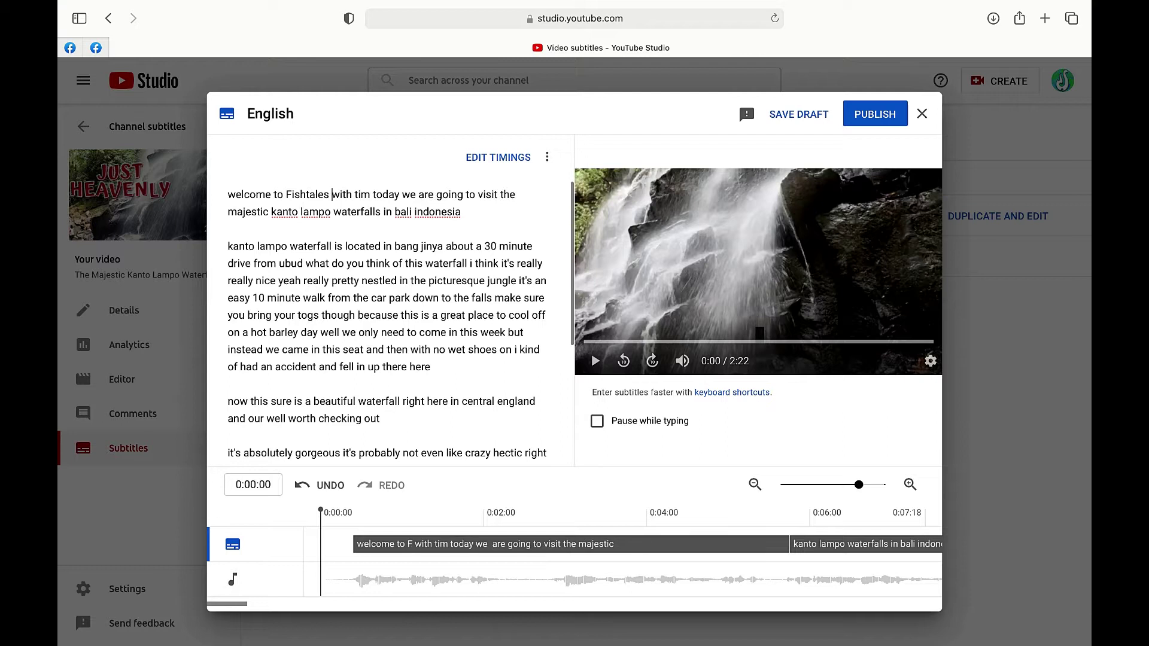
pyautogui.click(359, 196)
pyautogui.press('BackSpace')
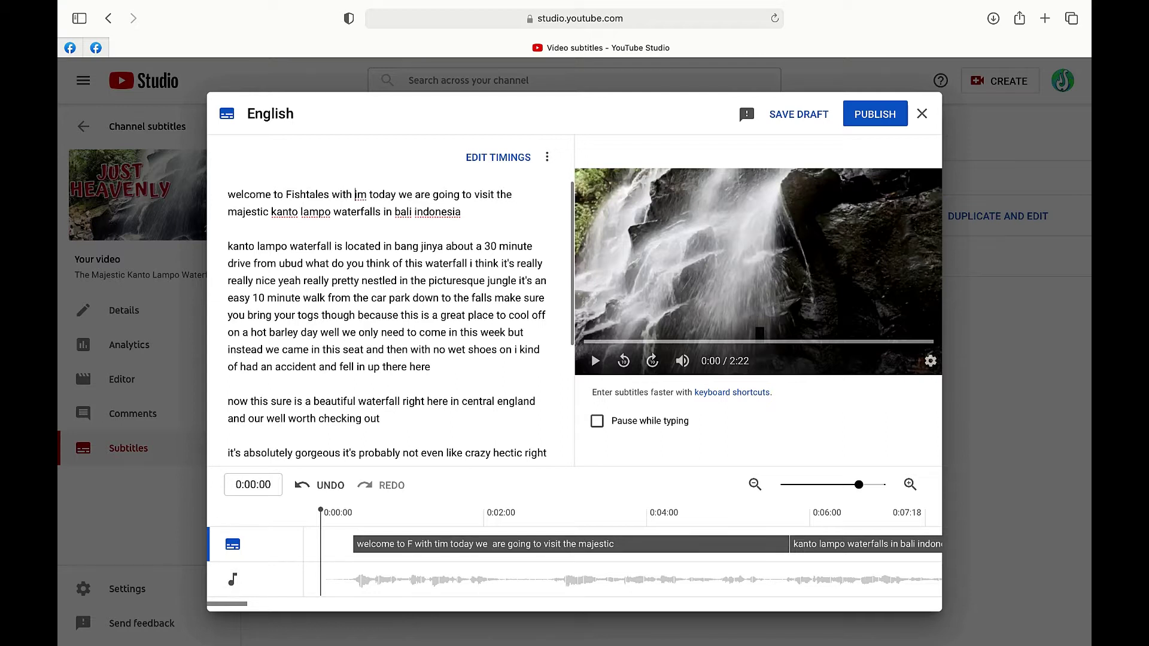
pyautogui.write('T')
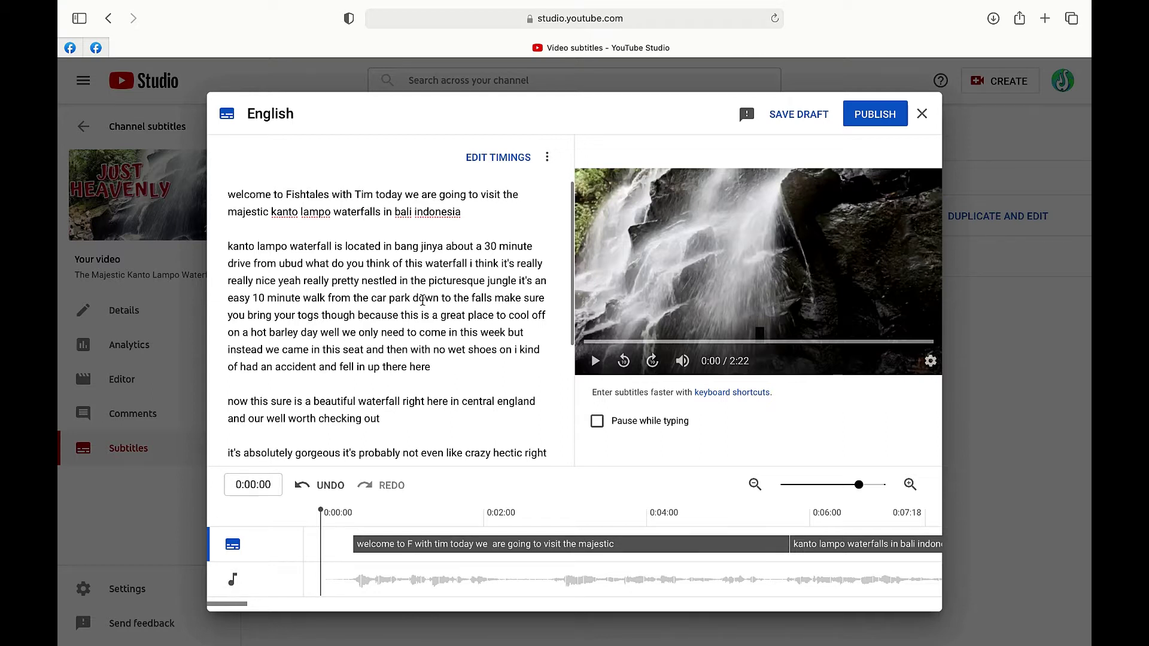
pyautogui.scroll(-2, 423, 300)
pyautogui.scroll(2, 335, 269)
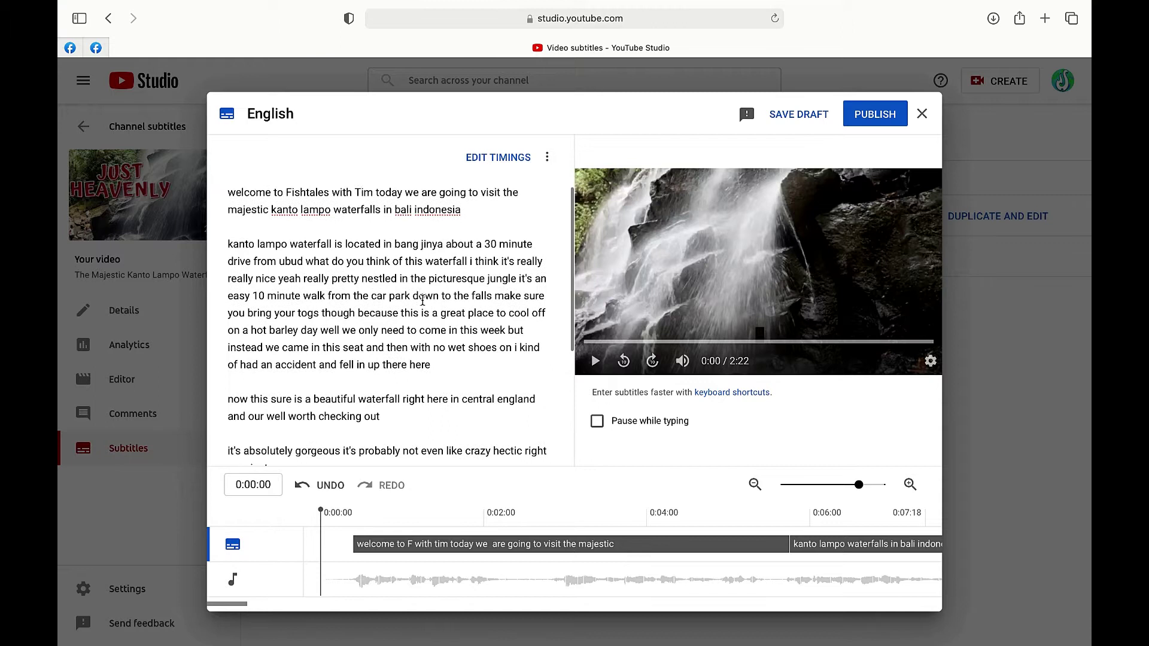
# - Capitalise 'Kanto' and 'Lampo' in the second caption
pyautogui.click(233, 243)
pyautogui.press('BackSpace')
pyautogui.write('K')
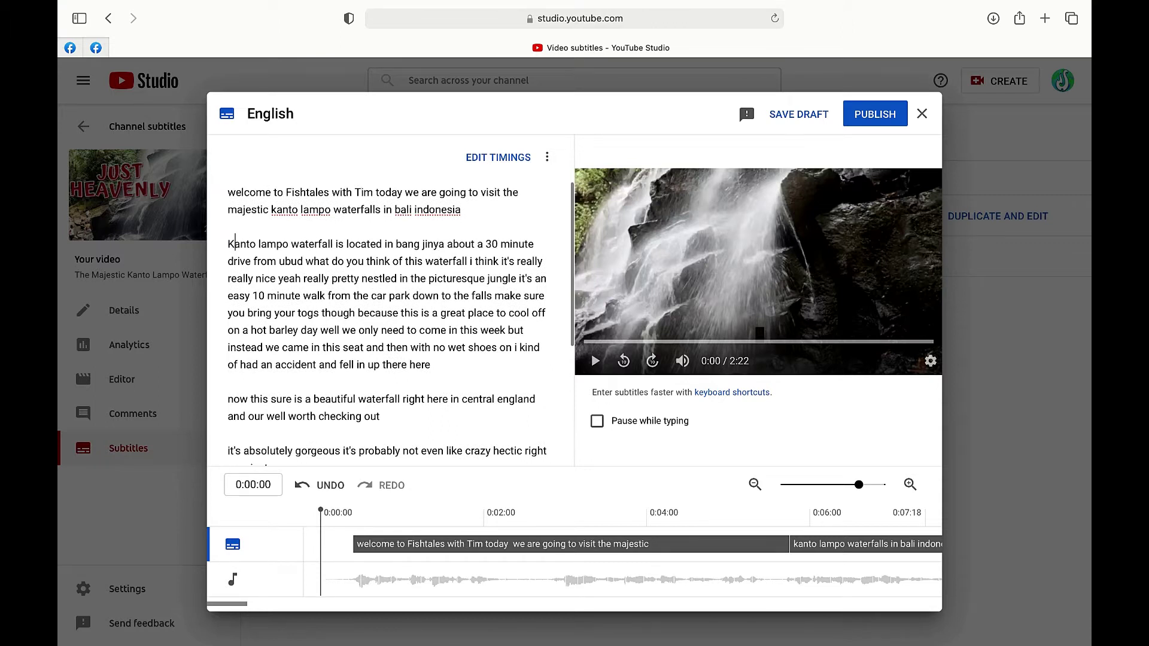
pyautogui.click(263, 244)
pyautogui.press('BackSpace')
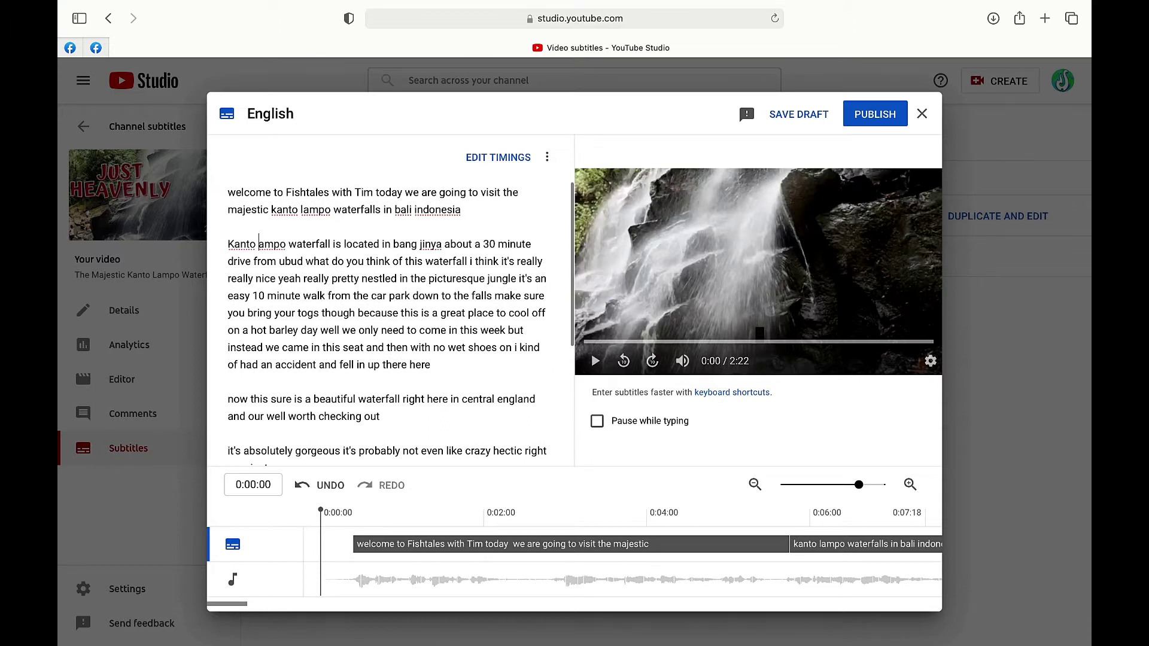
pyautogui.write('L')
pyautogui.scroll(-6, 401, 336)
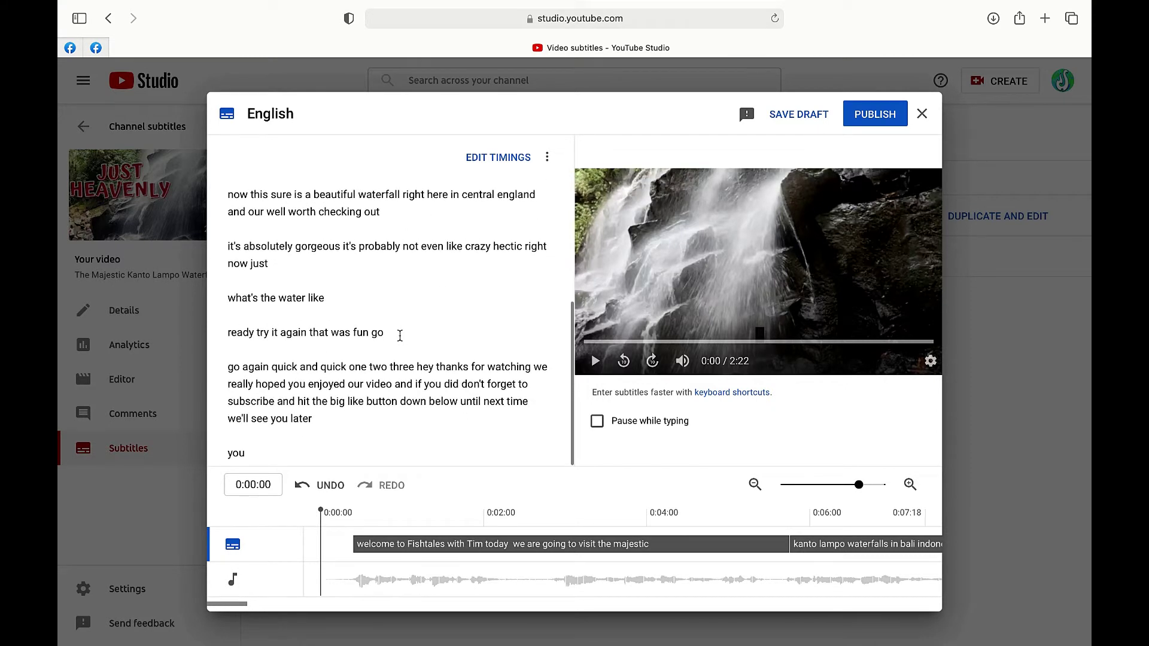
pyautogui.scroll(3, 400, 336)
pyautogui.scroll(3, 399, 309)
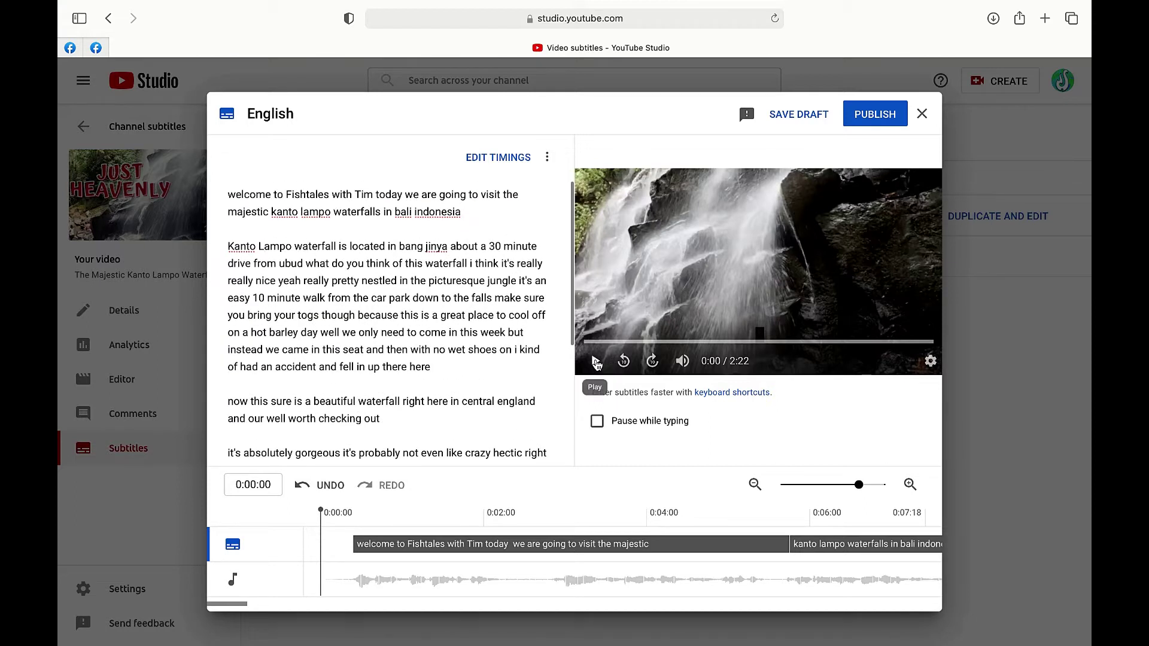
# - Play the preview at lower volume to watch the corrected 'Kanto Lampo waterfall' caption
pyautogui.click(596, 362)
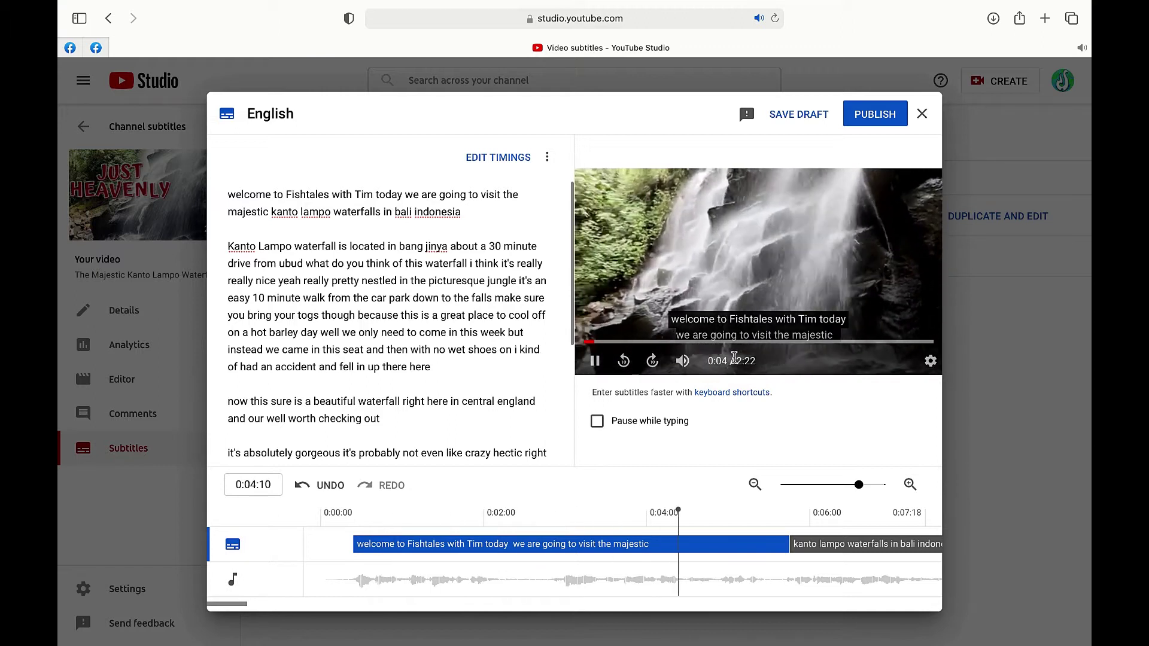
pyautogui.moveTo(682, 362)
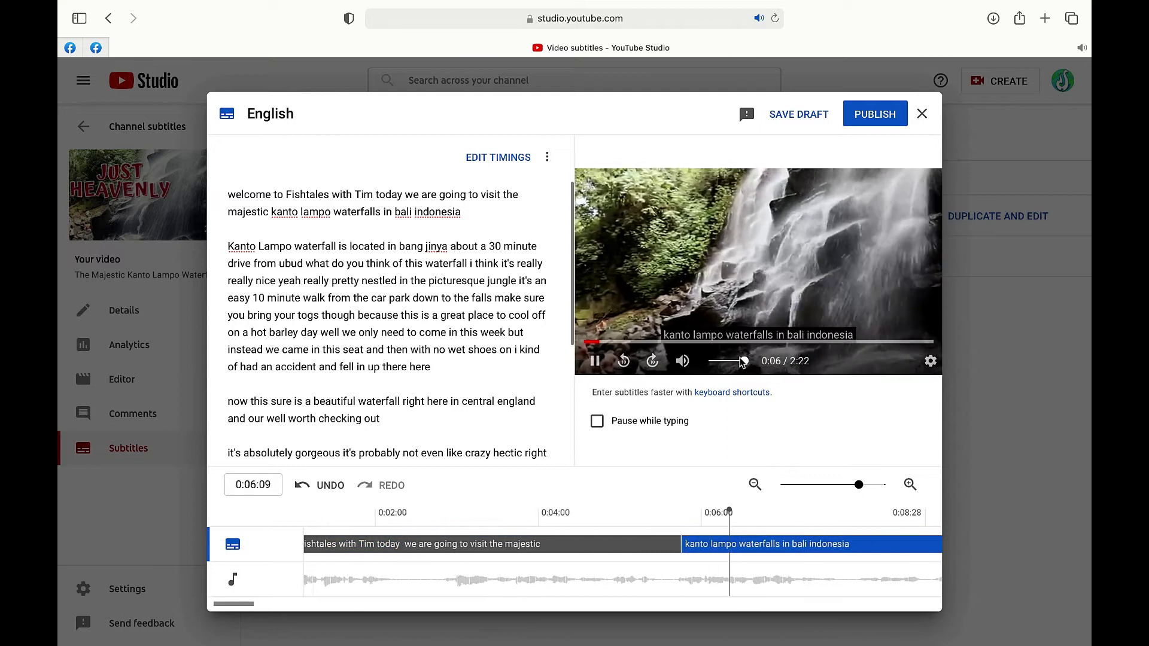
pyautogui.click(721, 361)
pyautogui.click(714, 366)
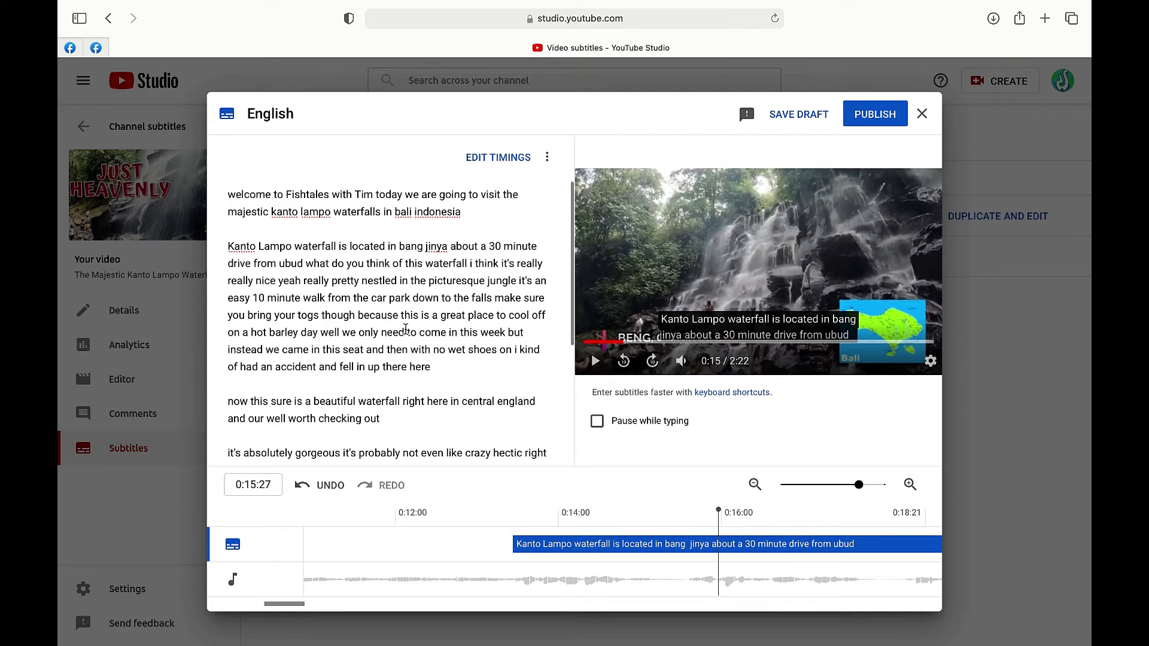
pyautogui.scroll(-3, 406, 329)
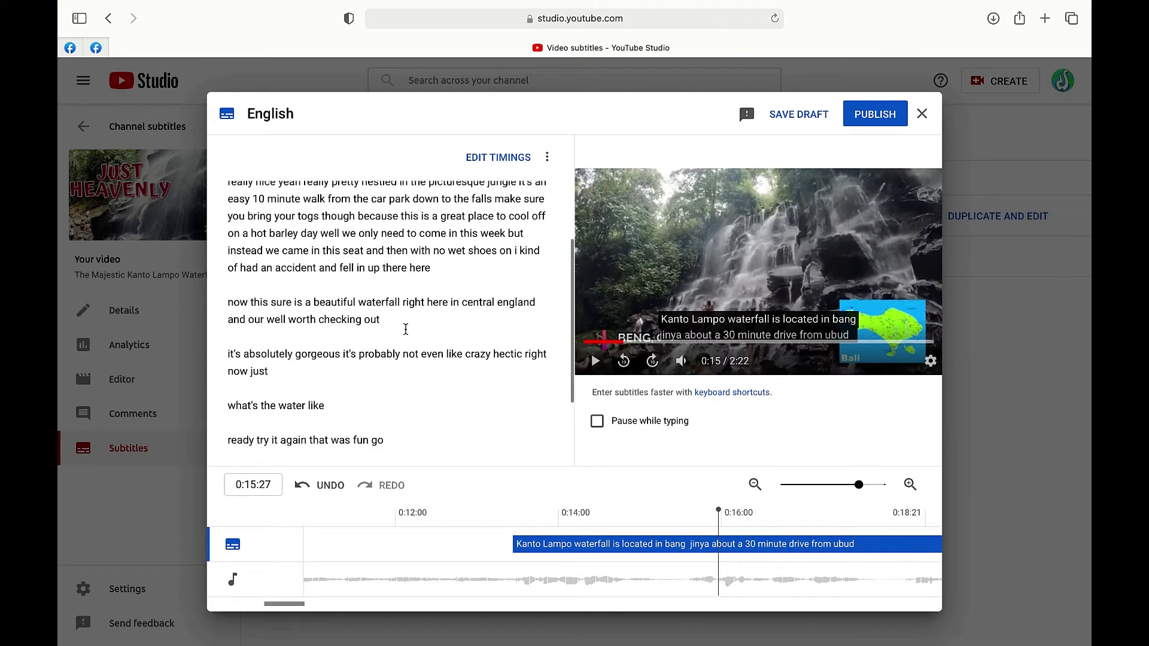
pyautogui.scroll(3, 405, 329)
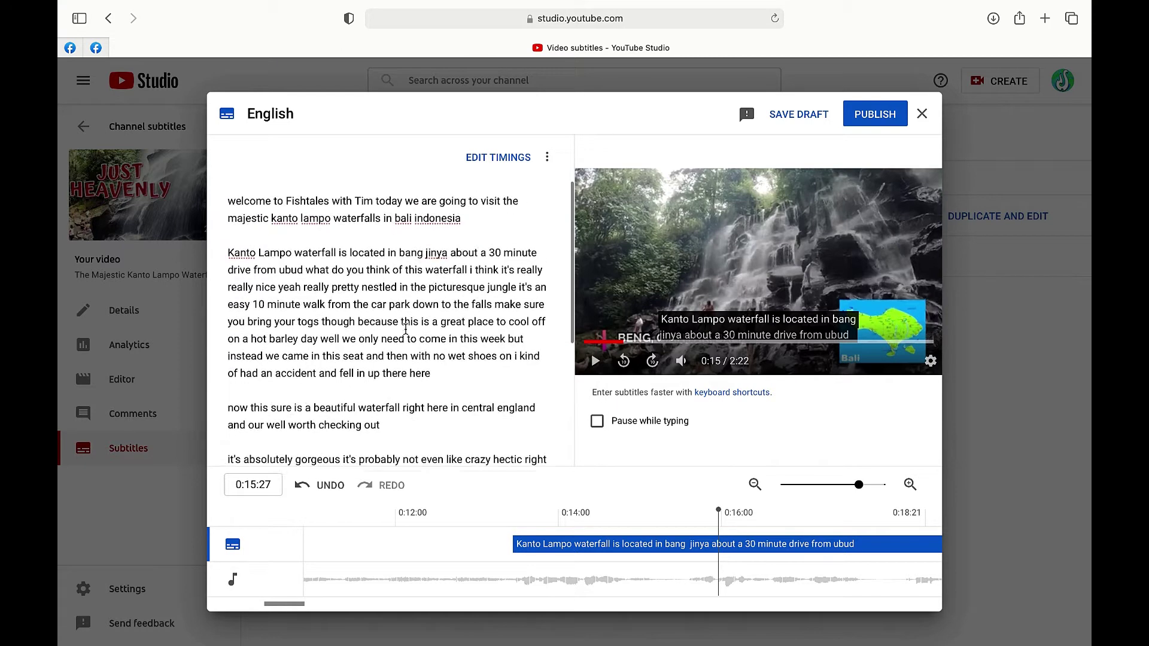
# - Switch to timed captions and capitalise 'What' in 'What do you think of this waterfall'
pyautogui.click(510, 159)
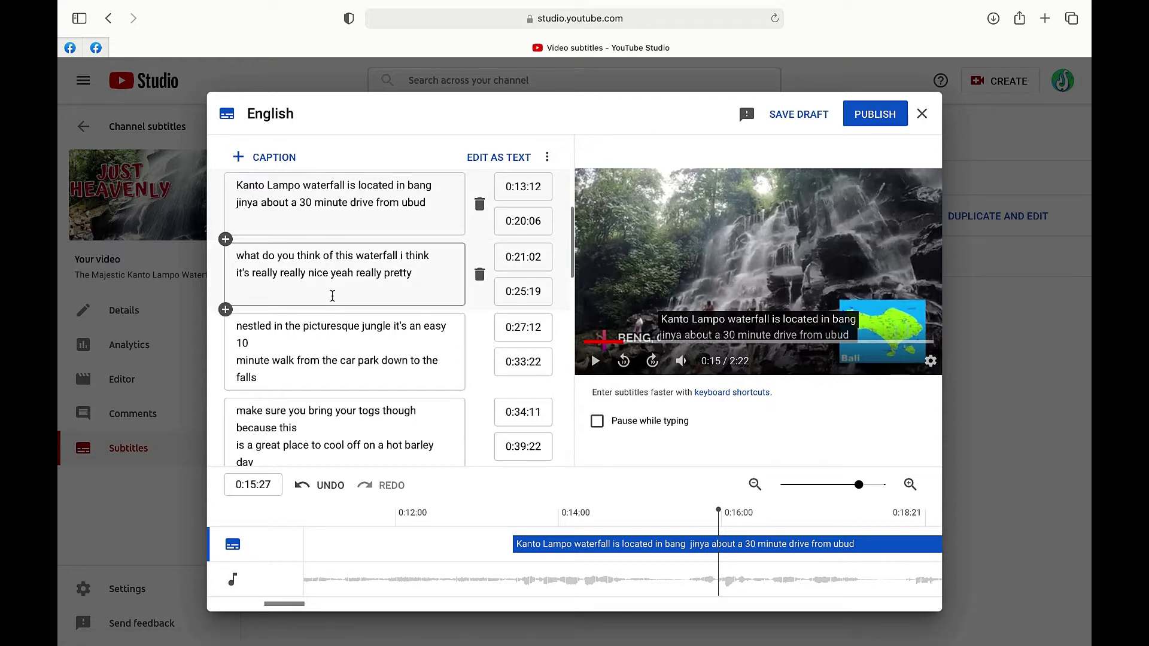
pyautogui.click(247, 259)
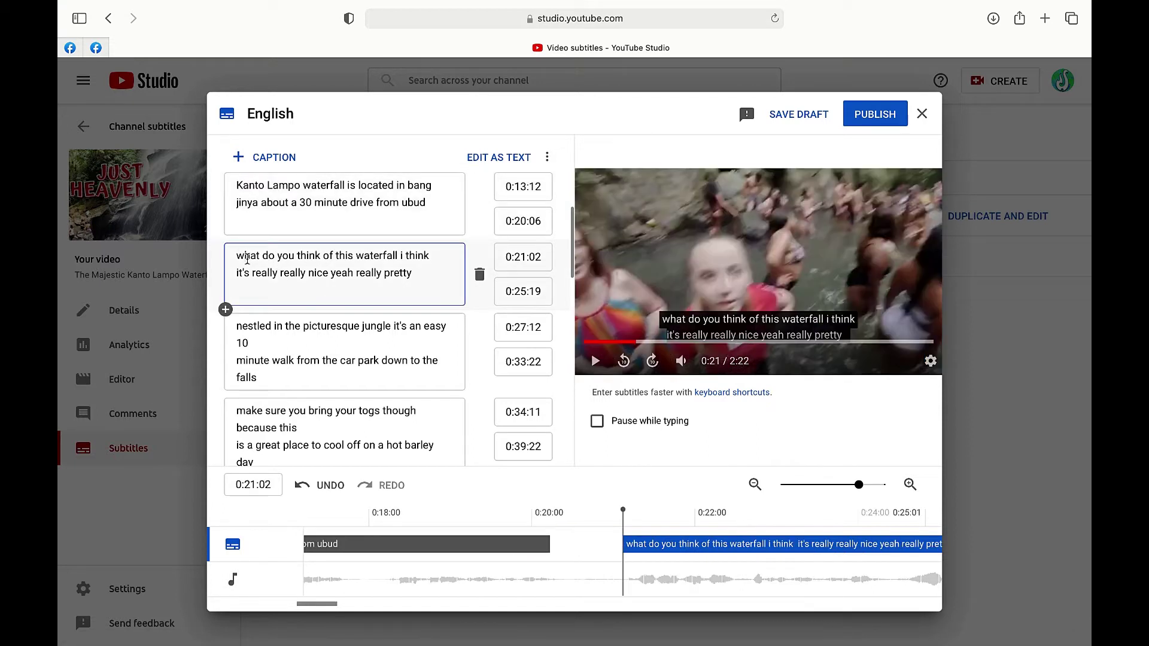
pyautogui.press('BackSpace')
pyautogui.write('W')
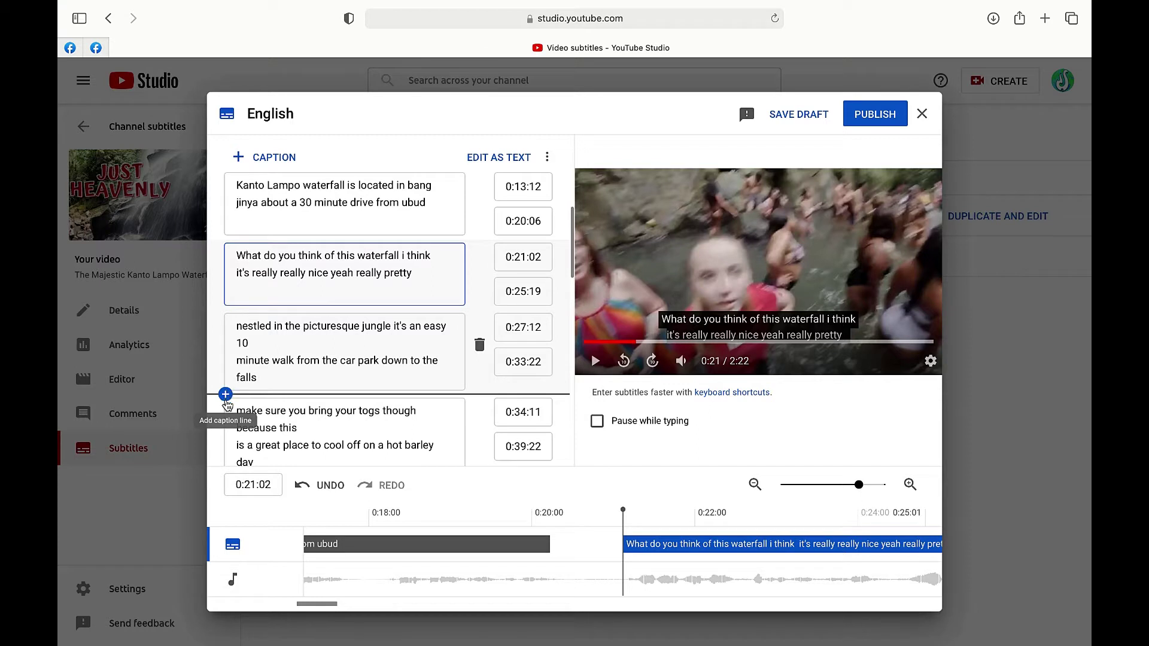
# - Add a 'hello this is Tim' caption, play to 0:36, then seek back to 0:33:22
pyautogui.click(226, 395)
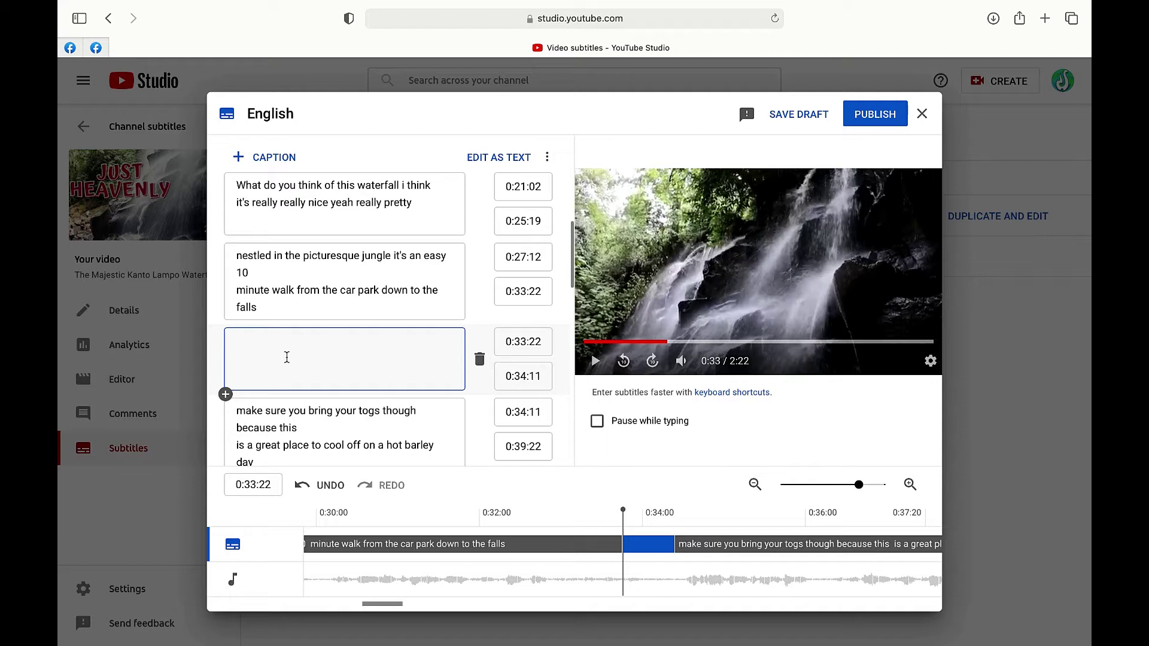
pyautogui.write('hello this is Tim')
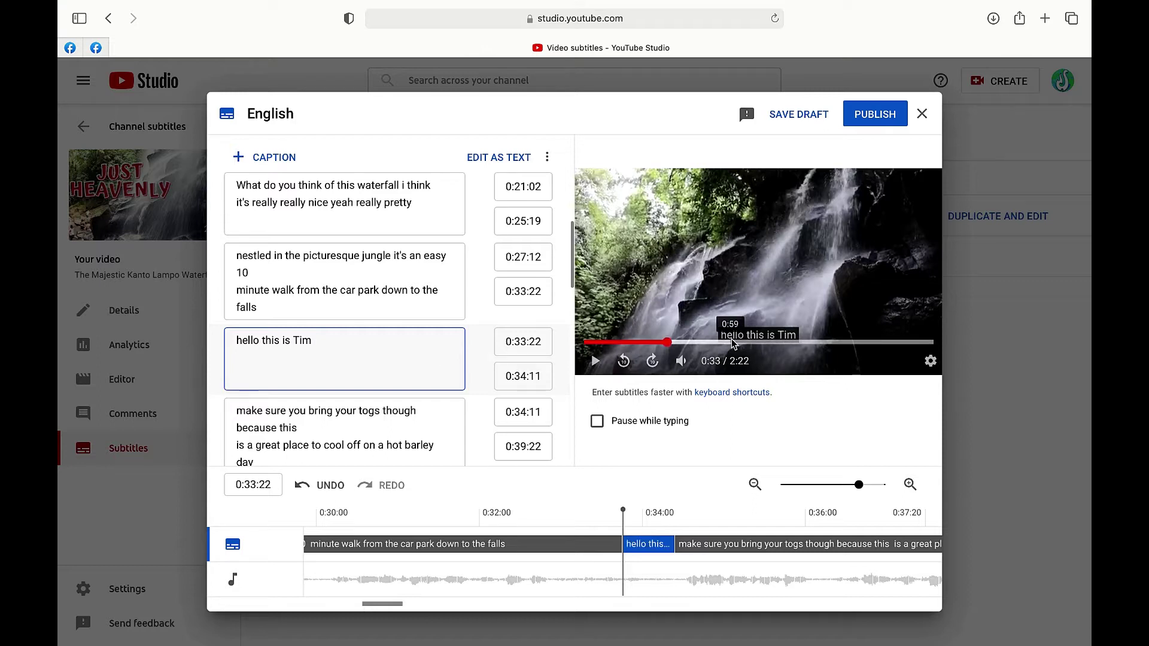
pyautogui.click(596, 363)
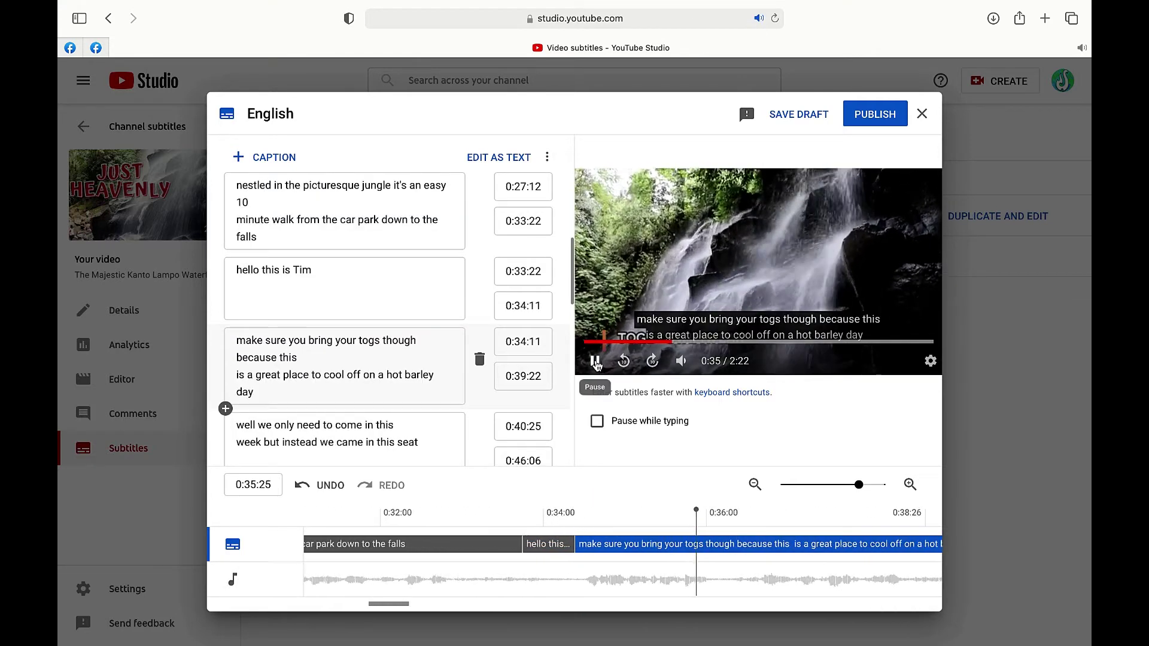
pyautogui.click(596, 361)
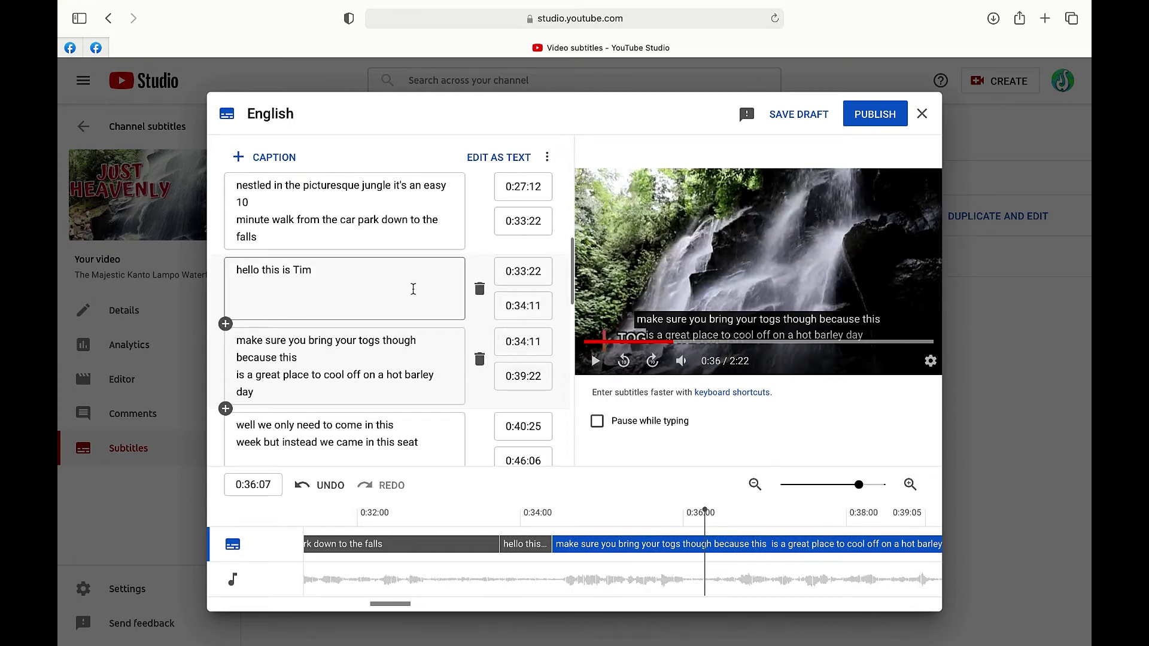
pyautogui.click(523, 271)
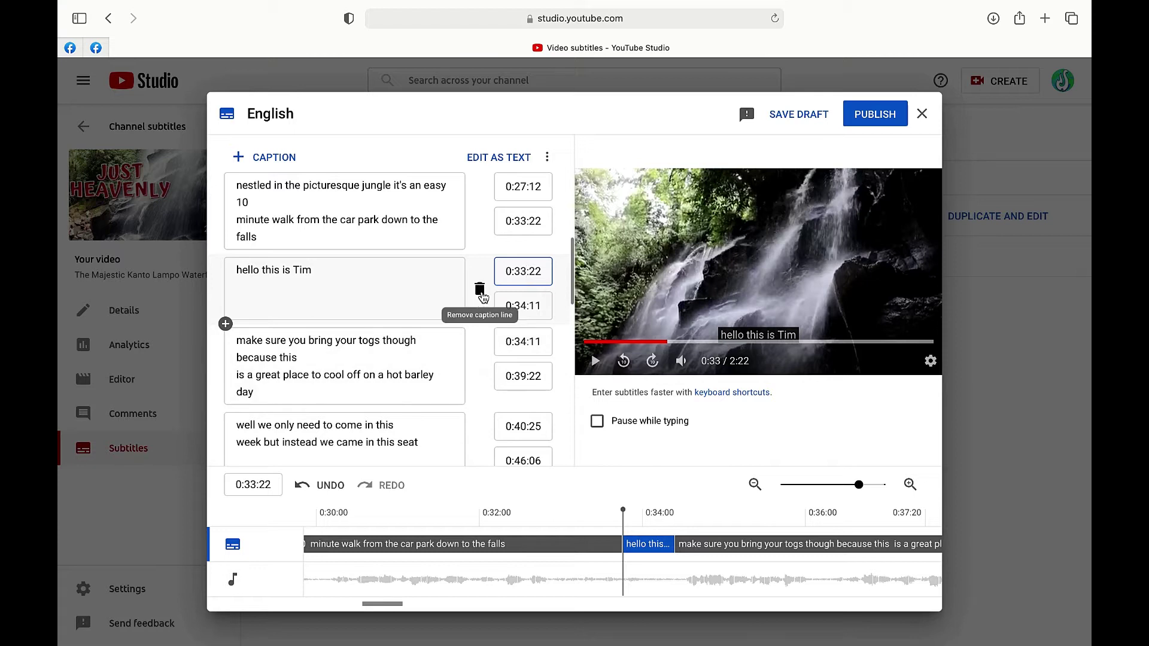
# - Delete the 'hello this is Tim' caption, restoring the accidentally deleted togs caption with undo
pyautogui.click(481, 292)
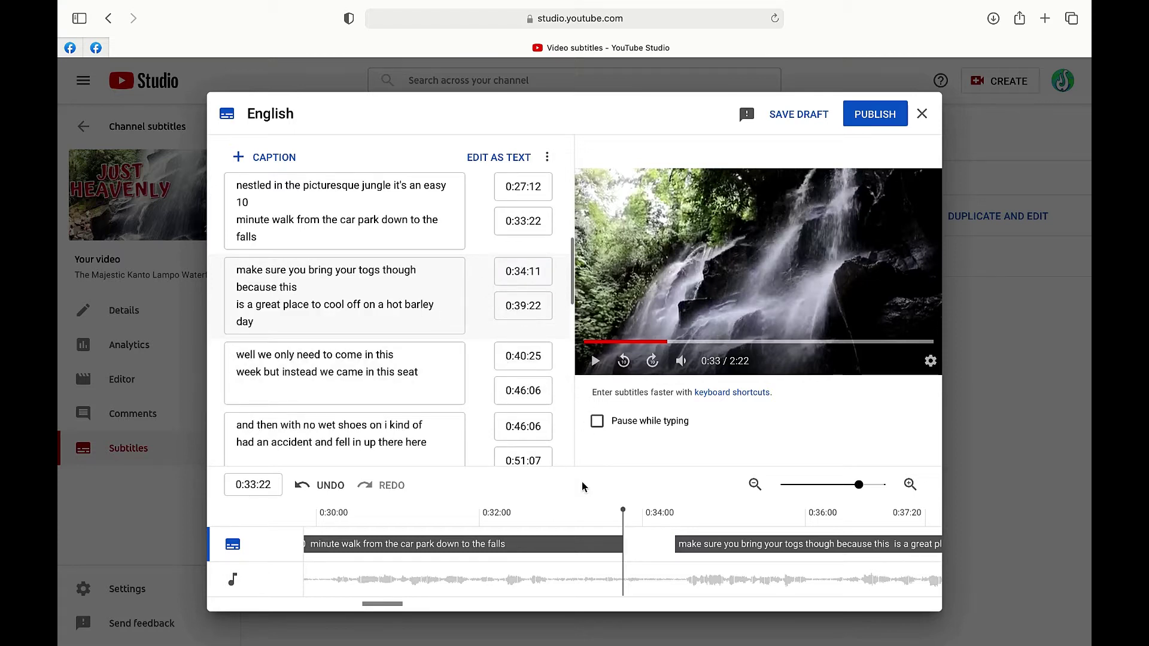
pyautogui.click(481, 292)
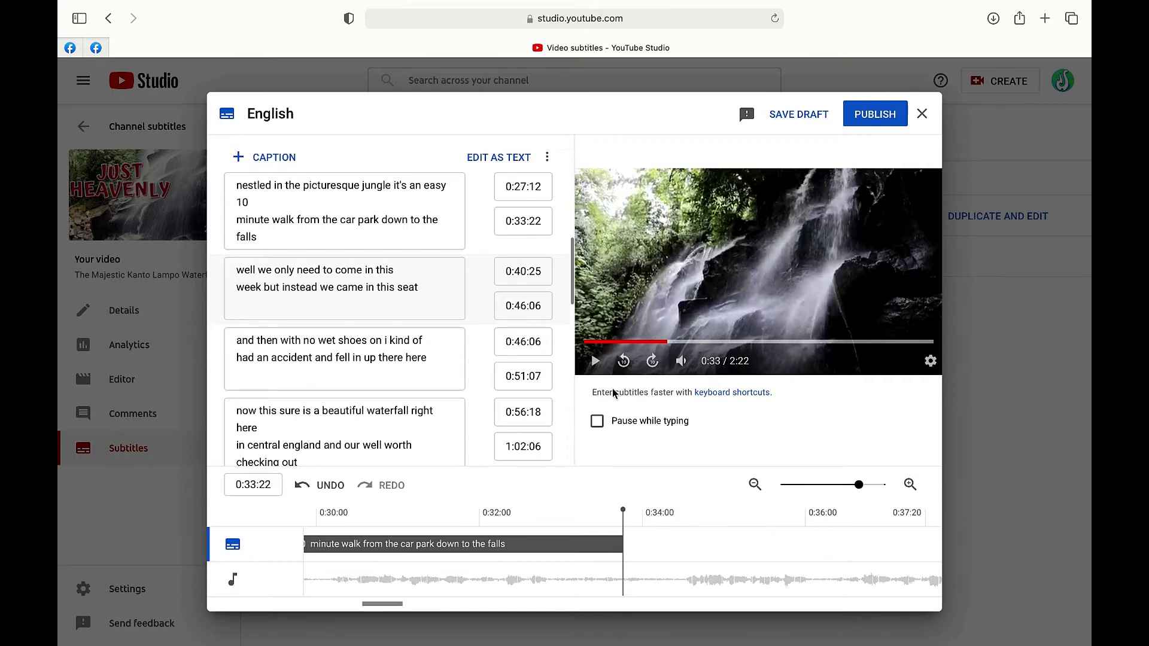
pyautogui.click(595, 362)
pyautogui.click(595, 362)
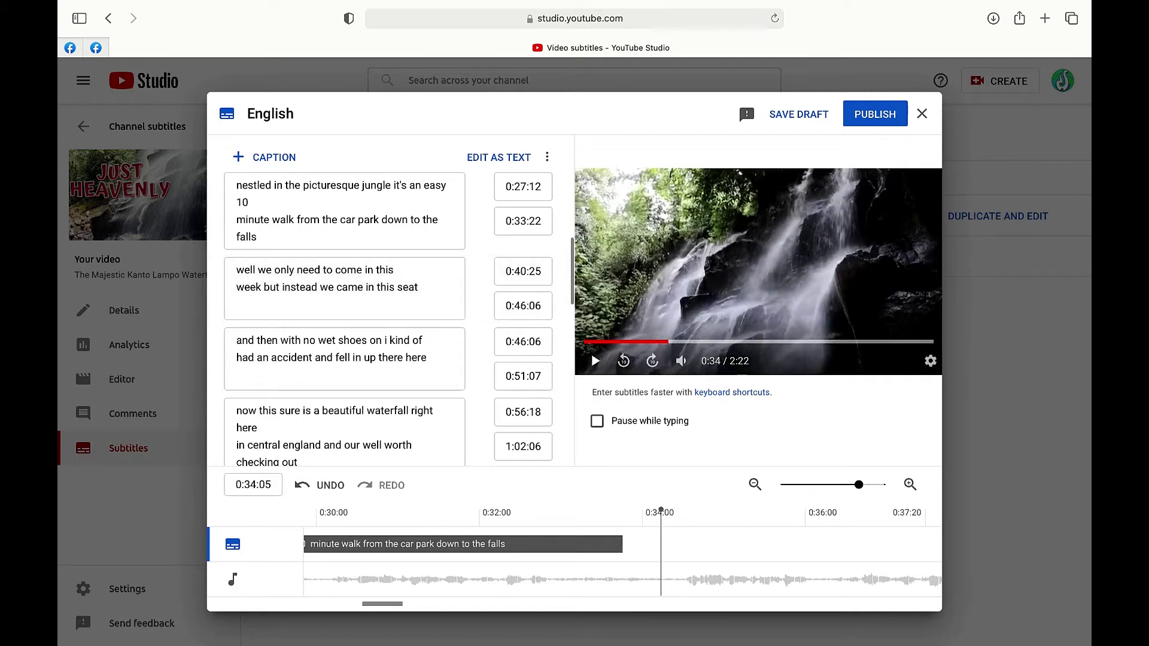
pyautogui.press('super+z')
pyautogui.press('super+z')
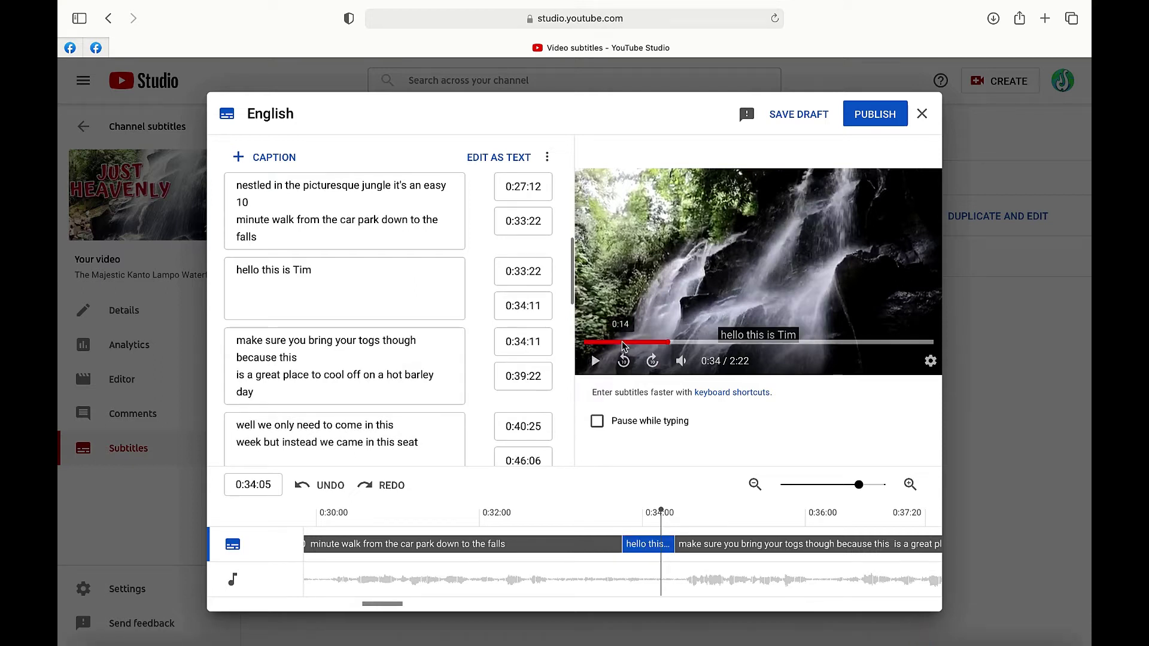
pyautogui.moveTo(419, 297)
pyautogui.click(480, 291)
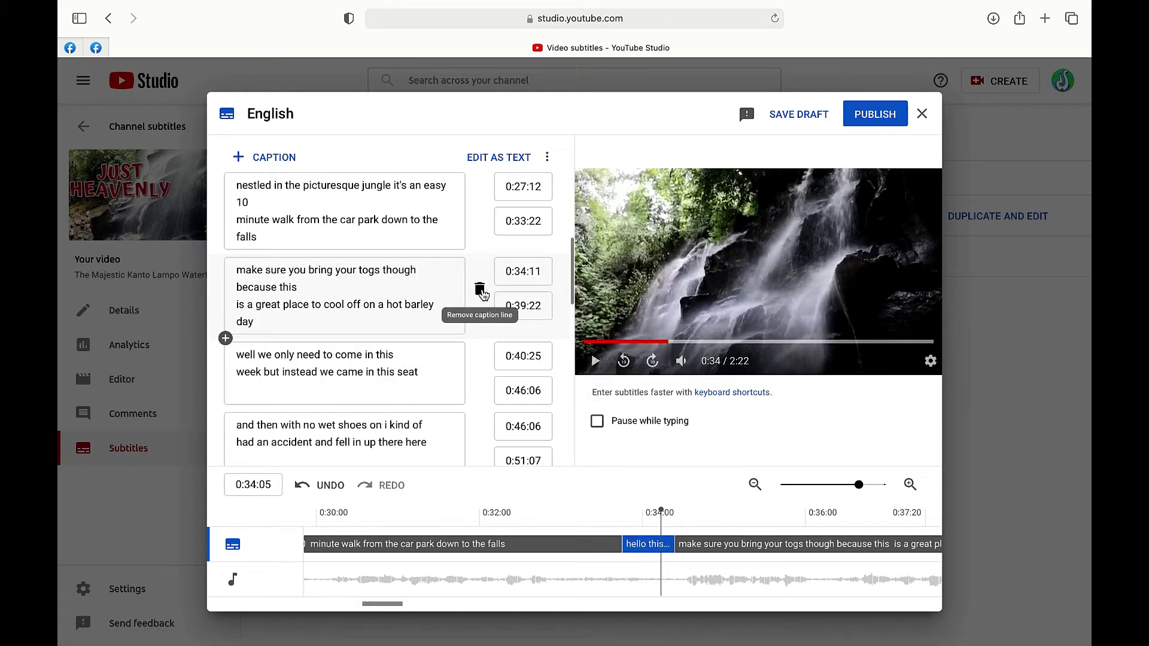
# - Play the captions through to 0:45, briefly muting and unmuting the sound
pyautogui.click(596, 362)
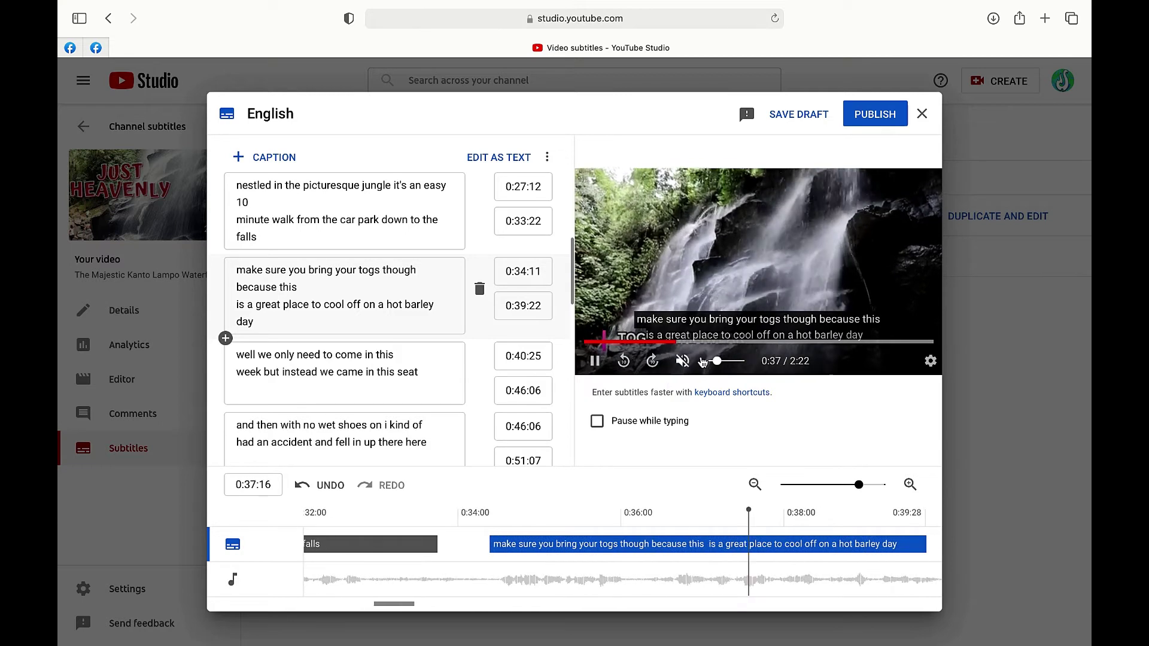
pyautogui.click(683, 362)
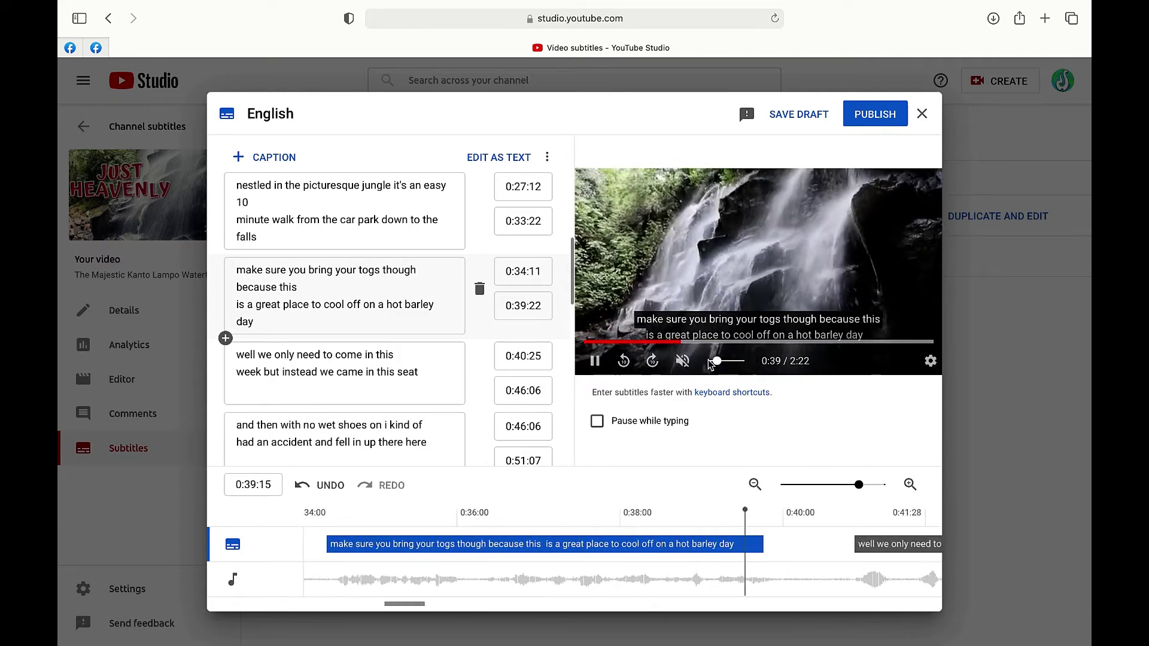
pyautogui.click(682, 362)
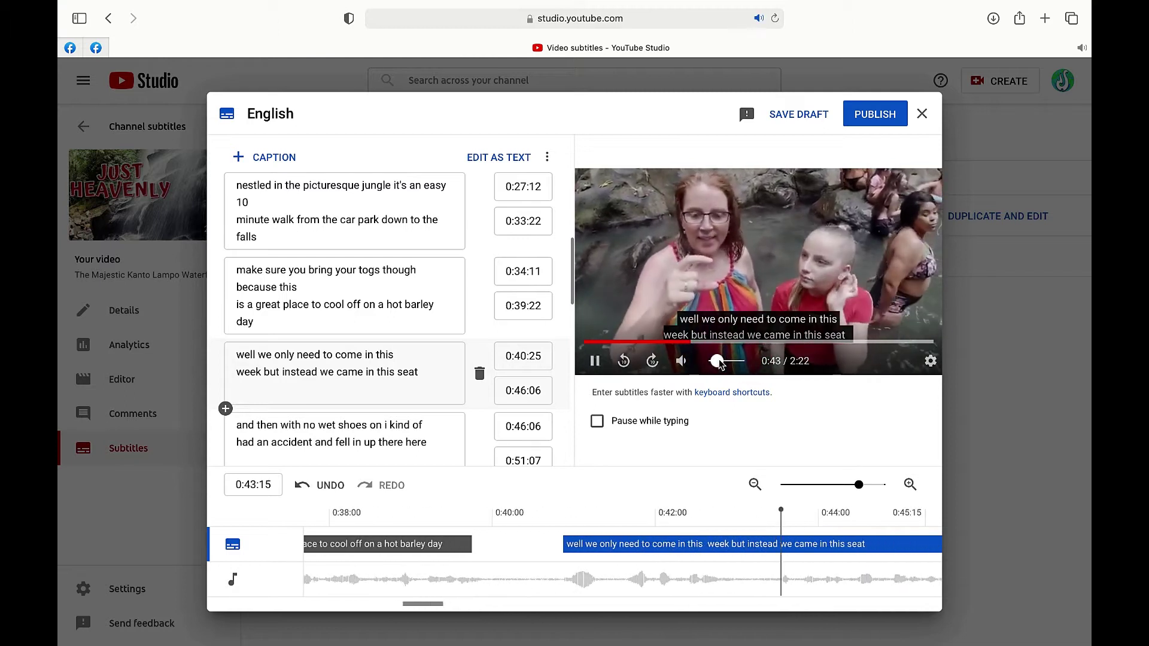
pyautogui.click(595, 361)
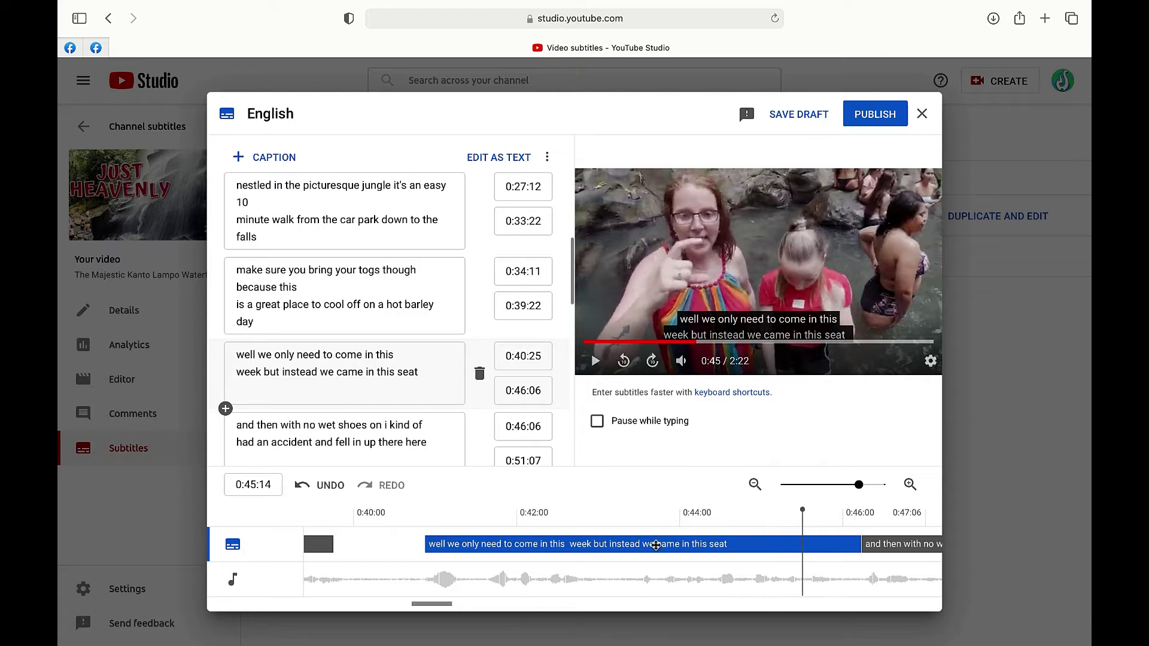
# - Keep the caption timing unchanged, publish the English subtitles, and open the video on YouTube
pyautogui.moveTo(656, 546); pyautogui.dragTo(635, 542)
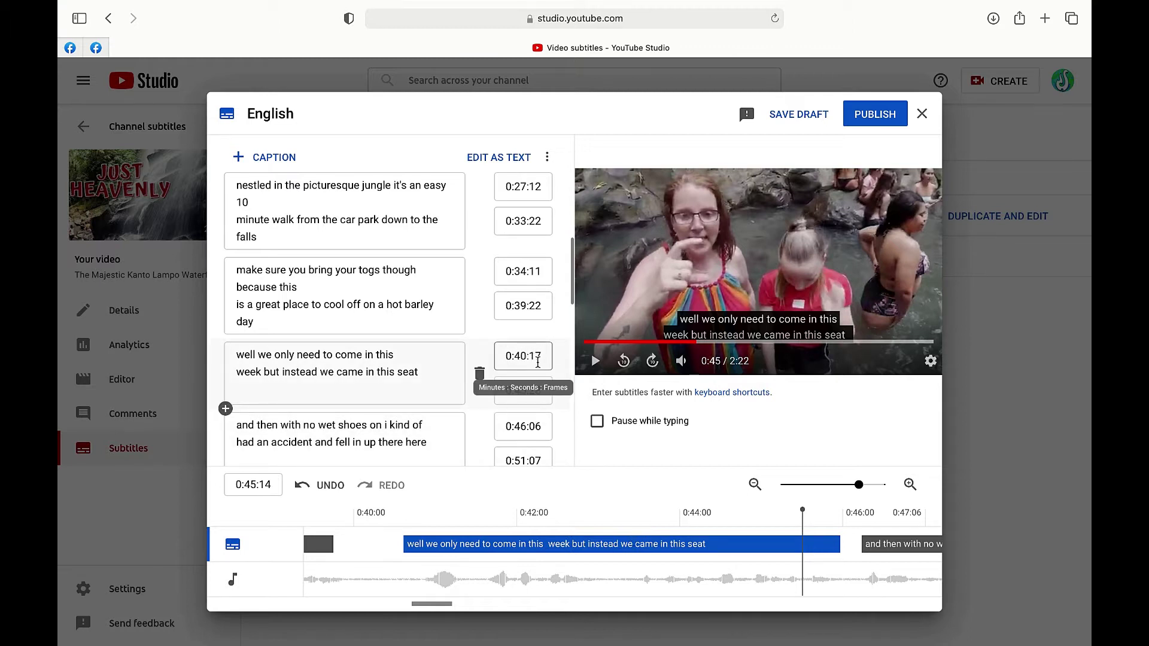
pyautogui.press('super+z')
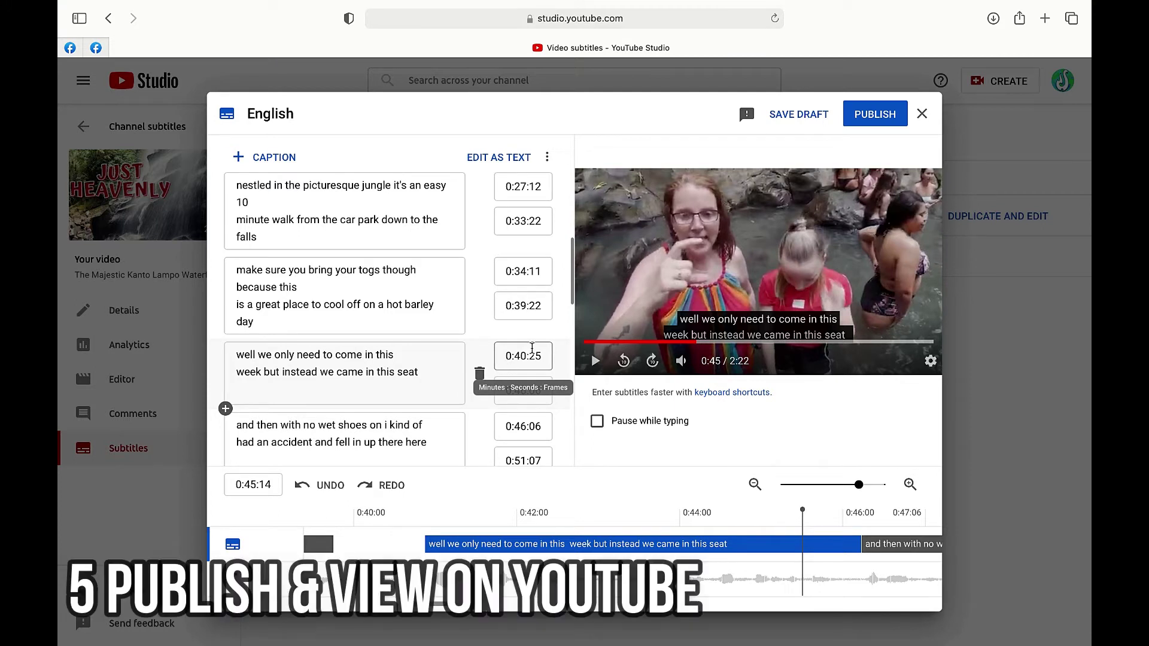
pyautogui.click(899, 115)
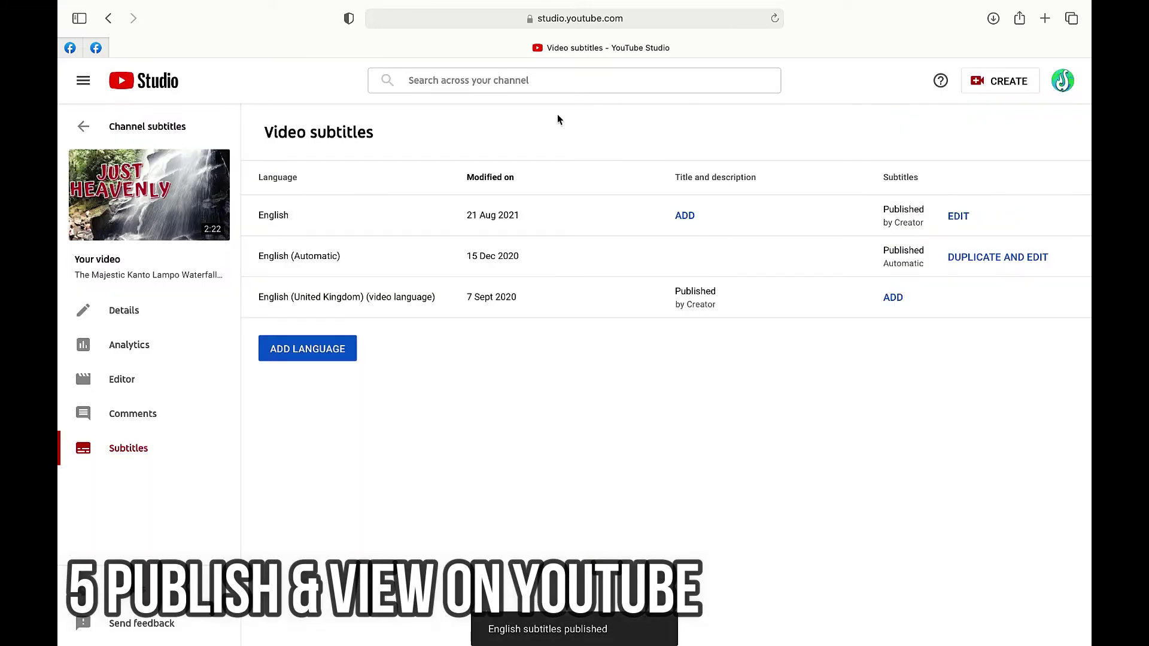
pyautogui.moveTo(151, 205)
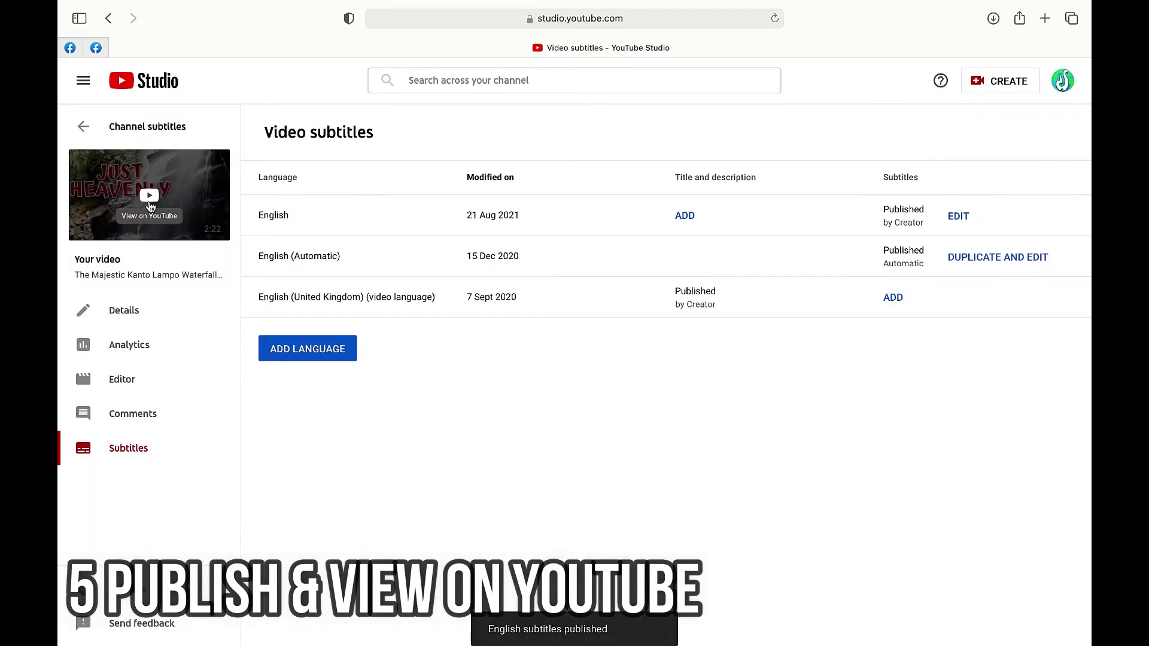
pyautogui.click(149, 203)
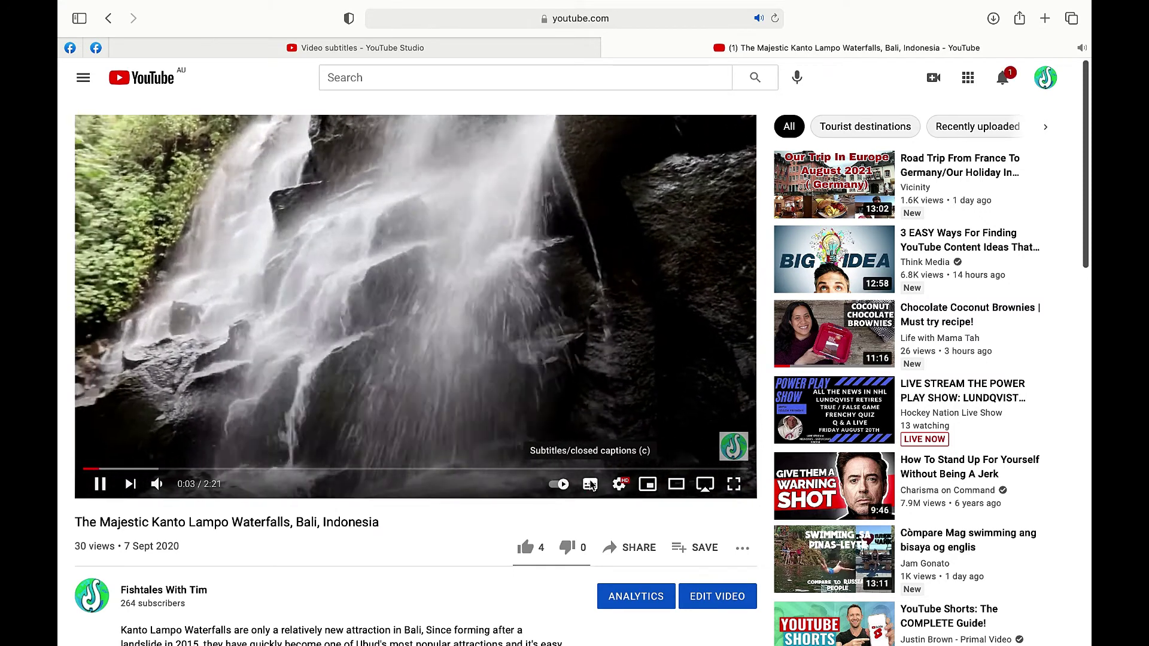
# - Turn on the English auto-generated captions in the YouTube player
pyautogui.click(590, 485)
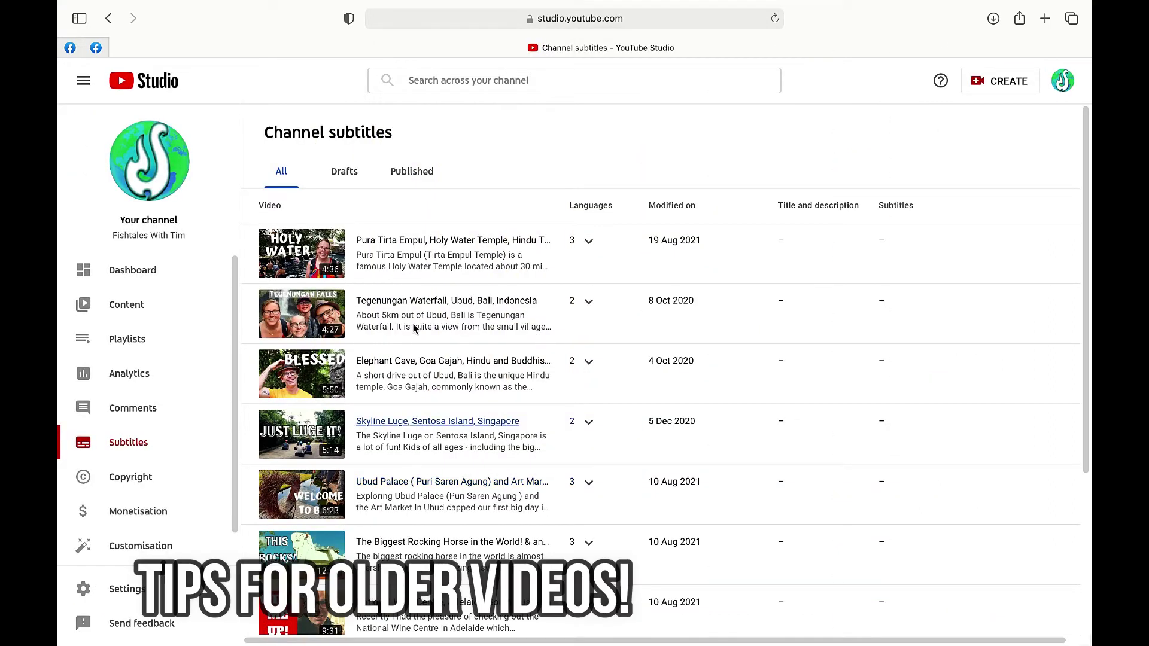
# - Page through the subtitles list to videos 111–120 and open the Dubai Frame video
pyautogui.scroll(-5, 539, 359)
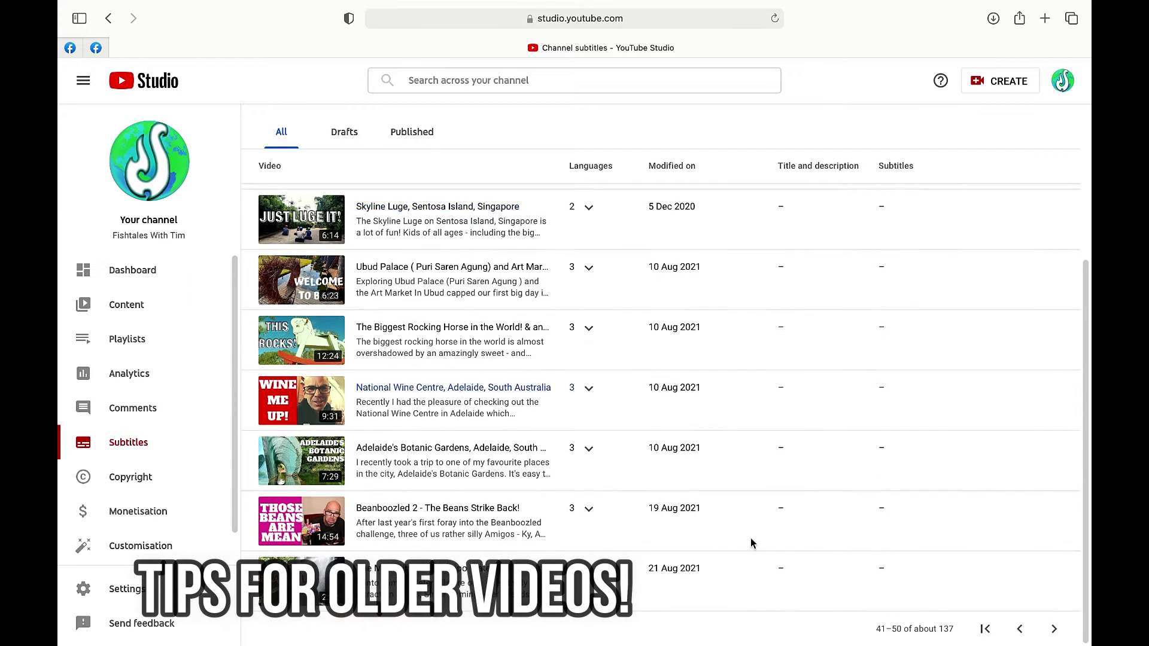
pyautogui.click(1054, 630)
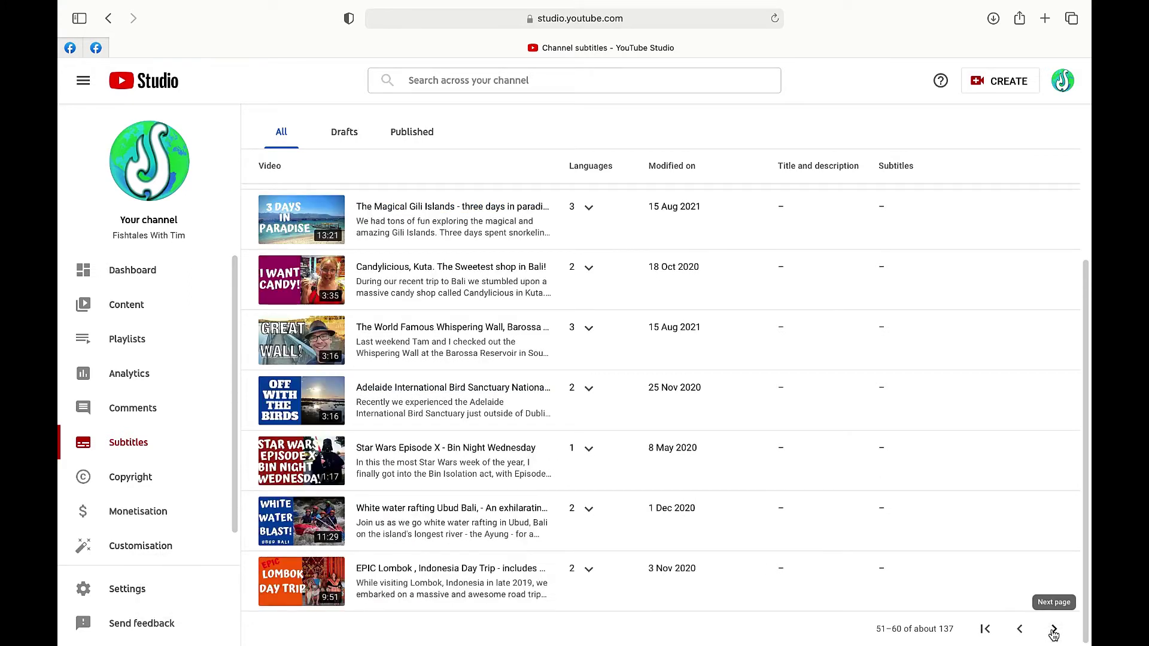
pyautogui.click(1054, 629)
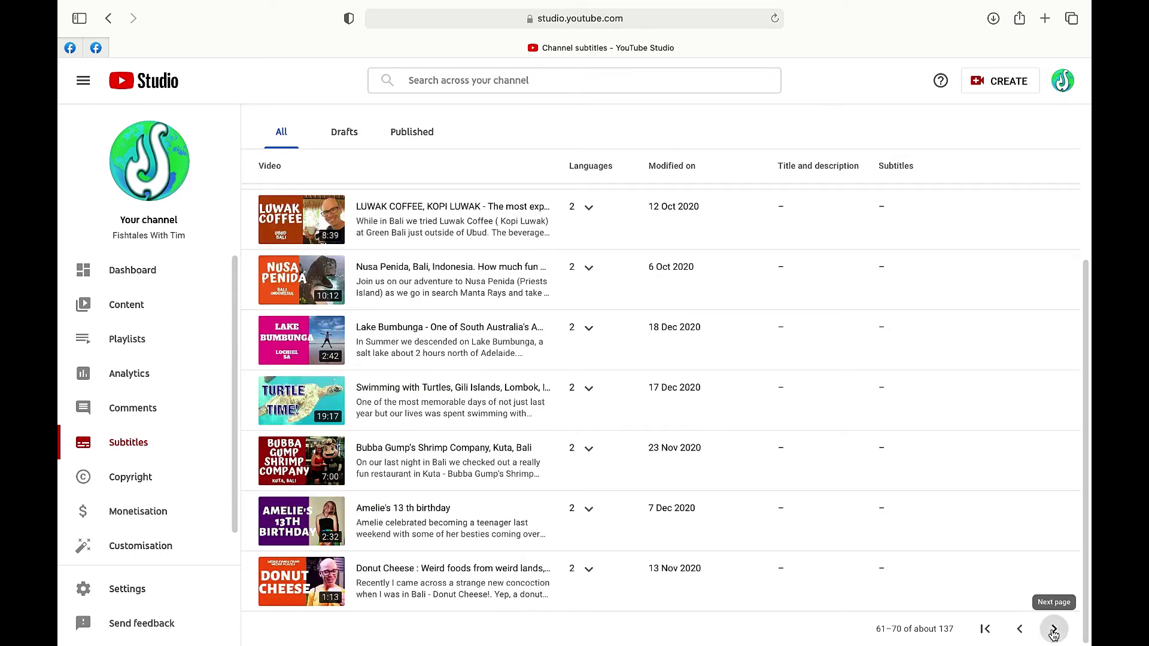
pyautogui.click(1054, 629)
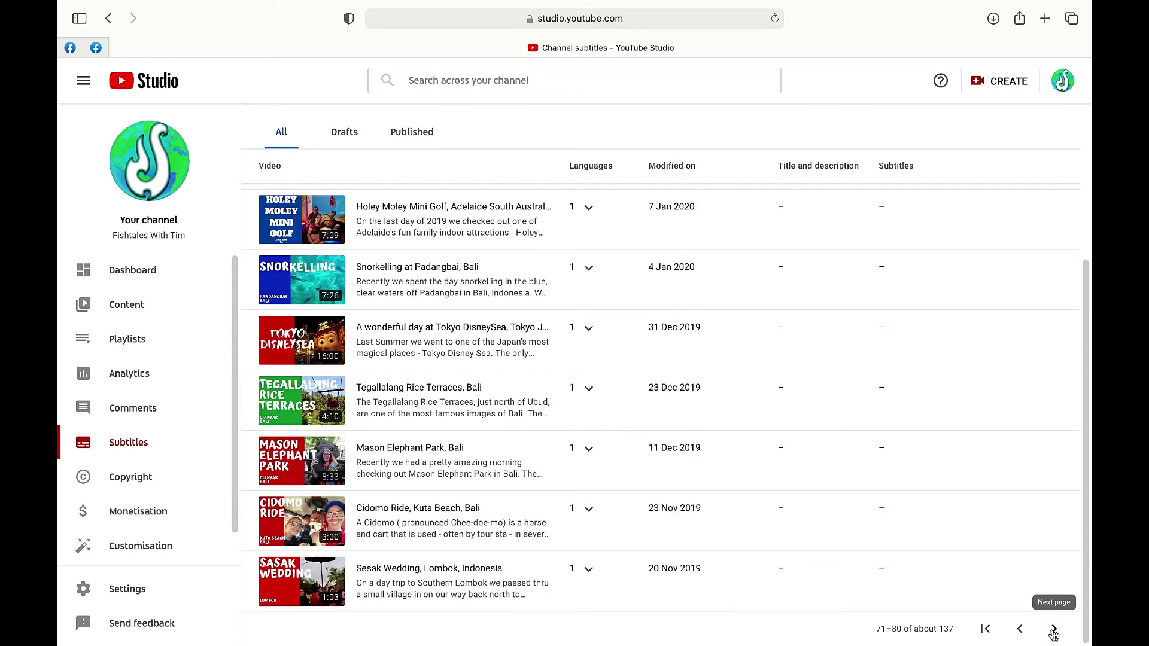
pyautogui.click(1054, 630)
pyautogui.click(1054, 629)
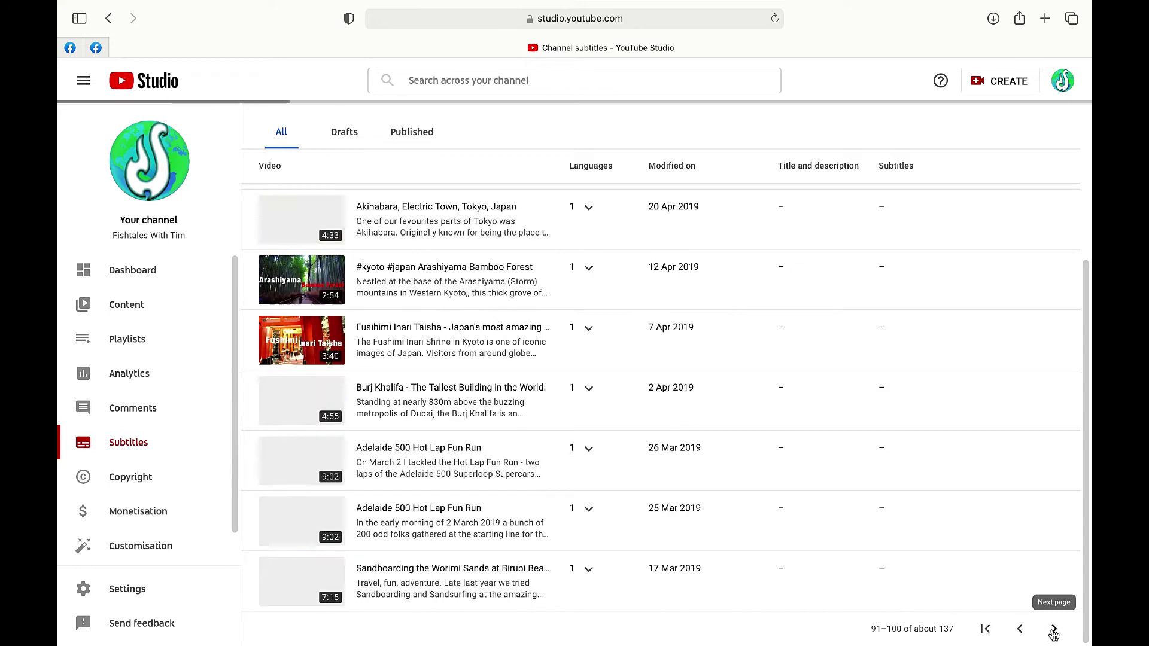
pyautogui.click(1054, 629)
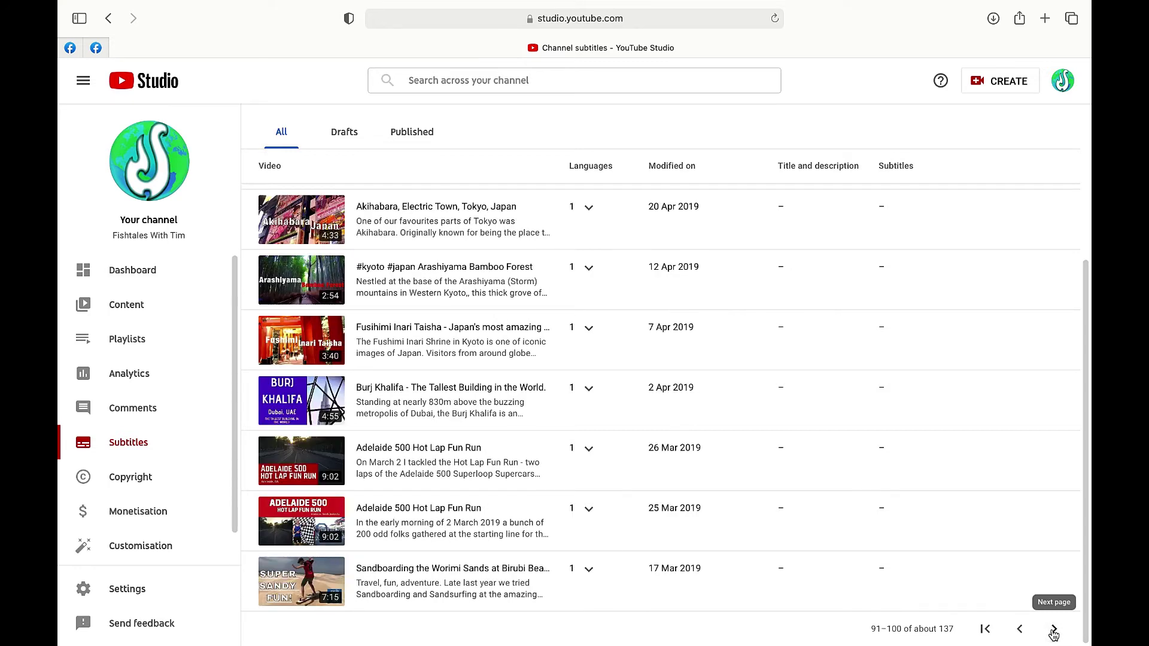
pyautogui.click(1052, 630)
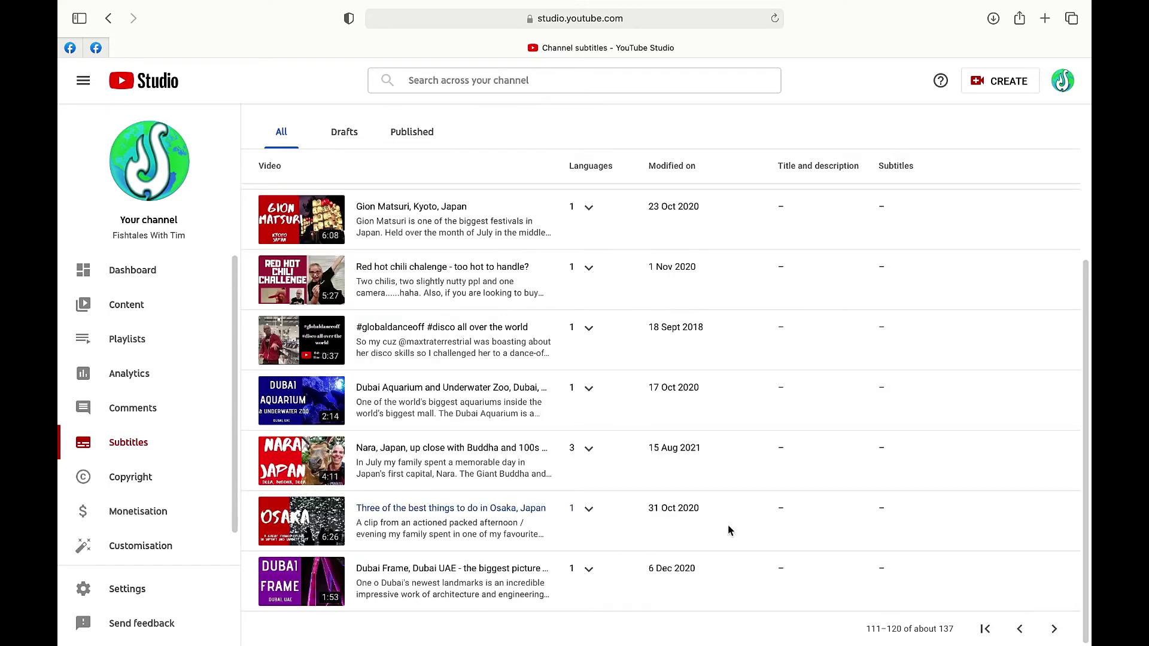
pyautogui.click(299, 575)
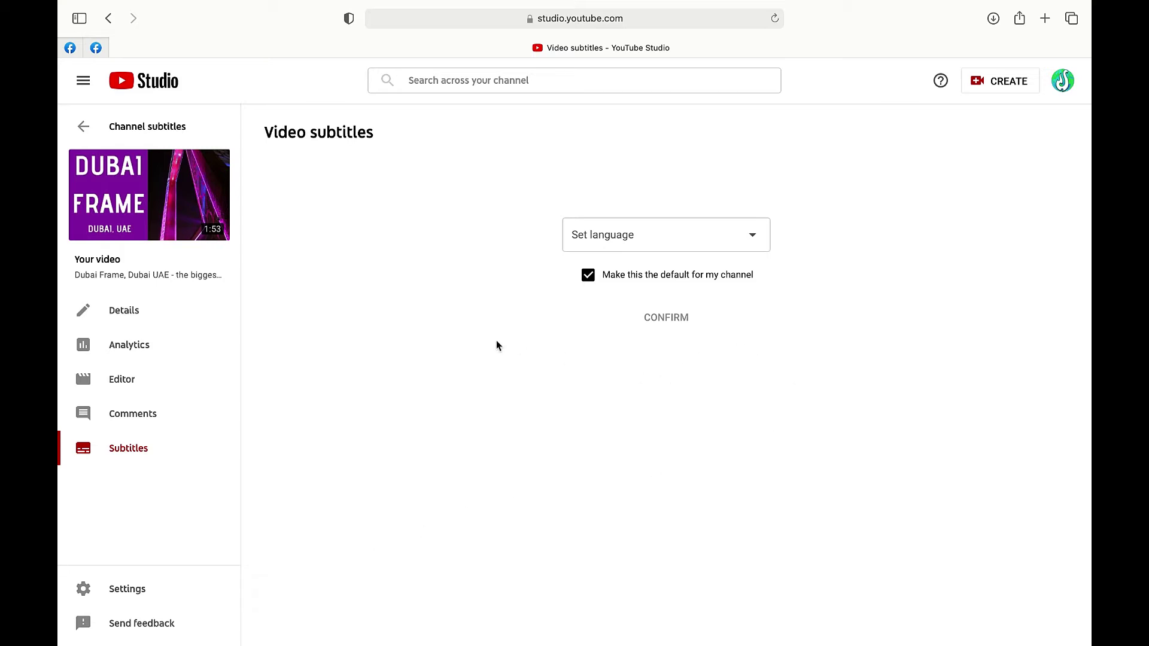
# - Set the Dubai Frame video's language to English (United Kingdom) as the default and confirm
pyautogui.click(753, 238)
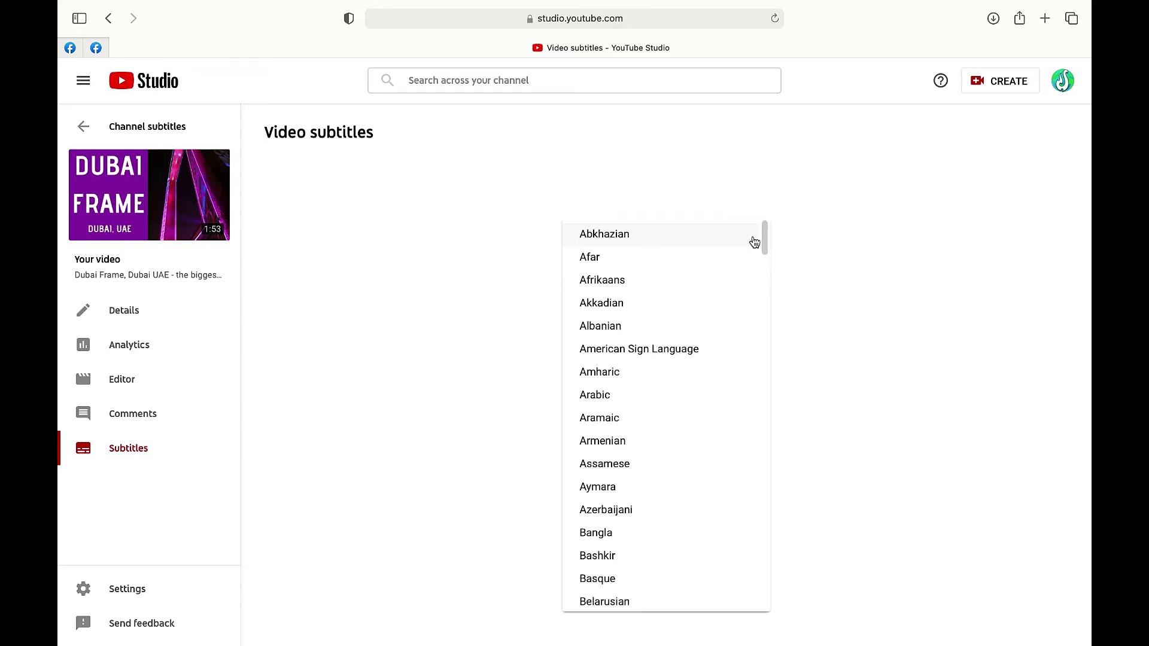
pyautogui.scroll(-10, 707, 404)
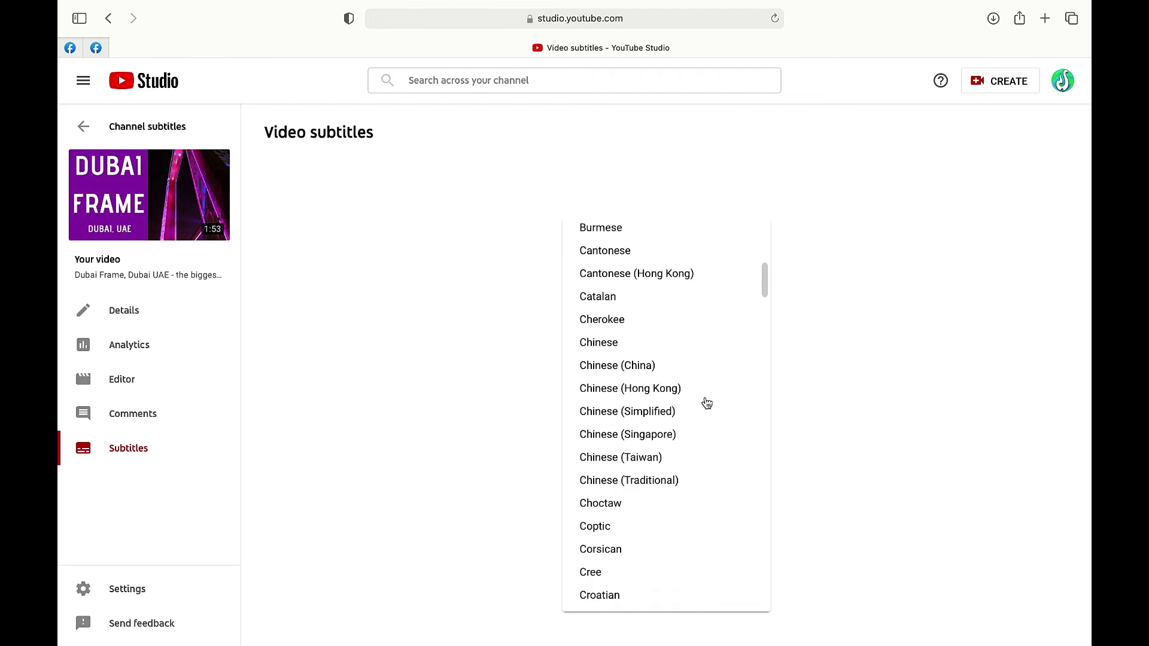
pyautogui.scroll(-5, 707, 404)
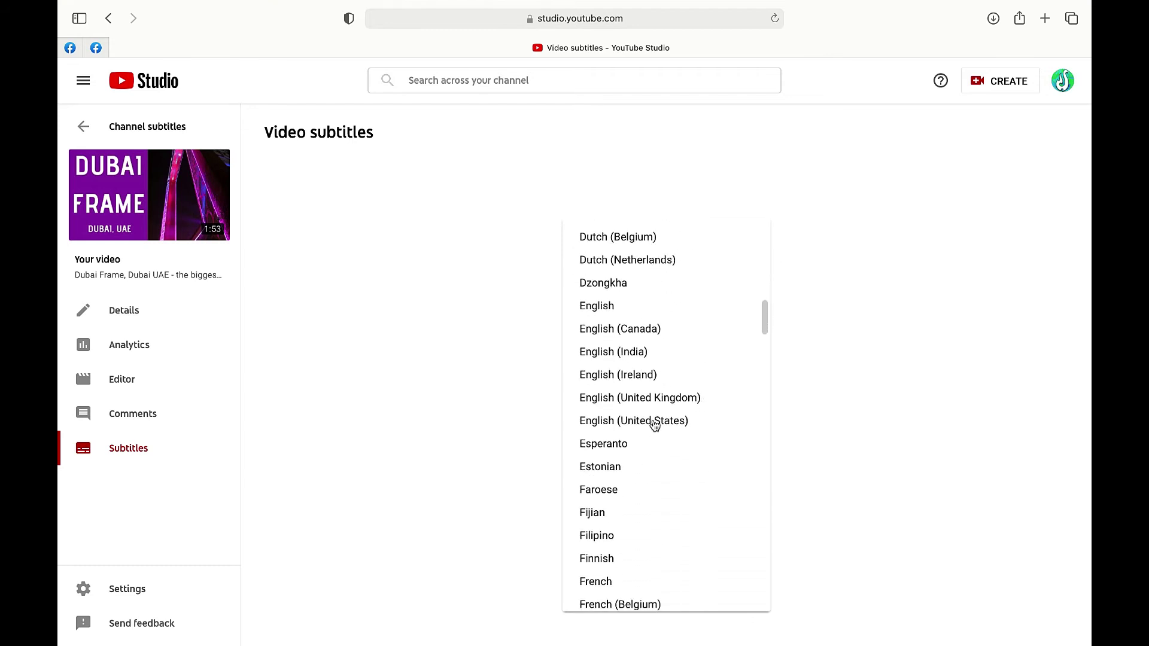
pyautogui.click(656, 402)
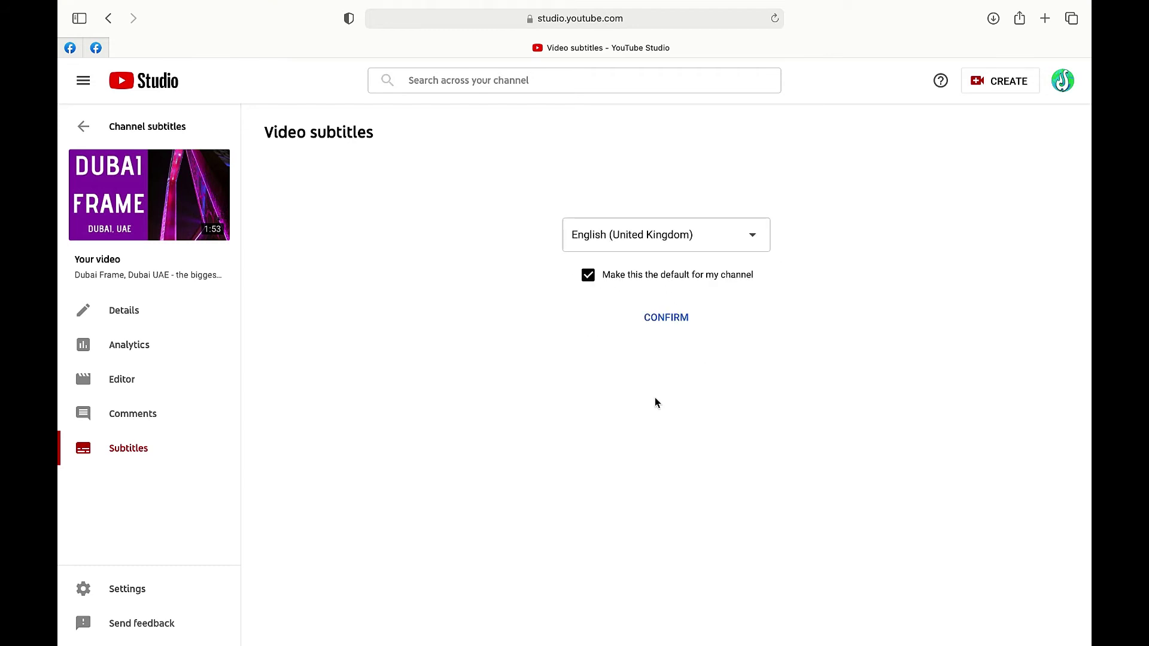
pyautogui.click(676, 319)
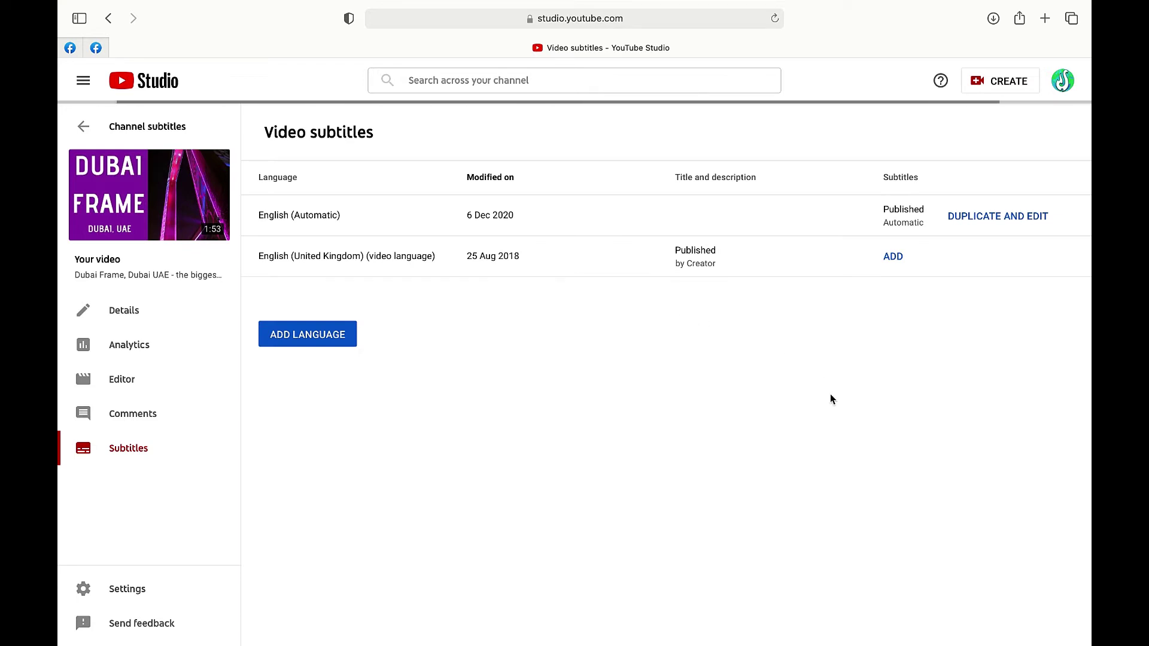
# - Make an editable copy of the automatic English subtitles and capitalise 'Opening'
pyautogui.click(1005, 218)
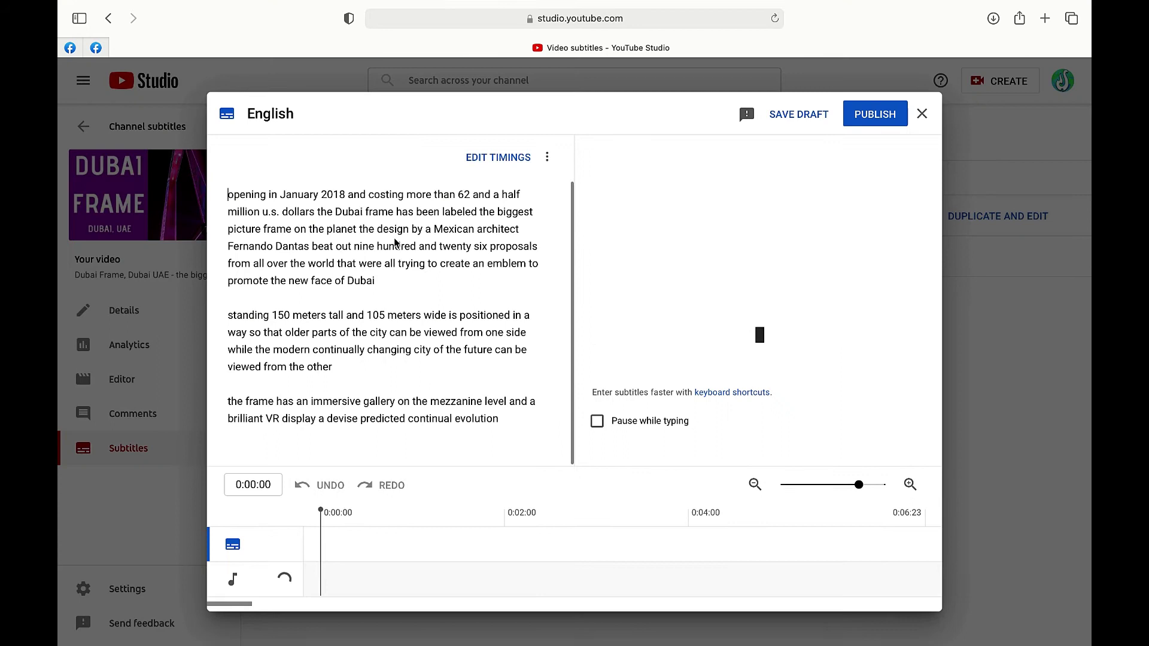
pyautogui.click(235, 194)
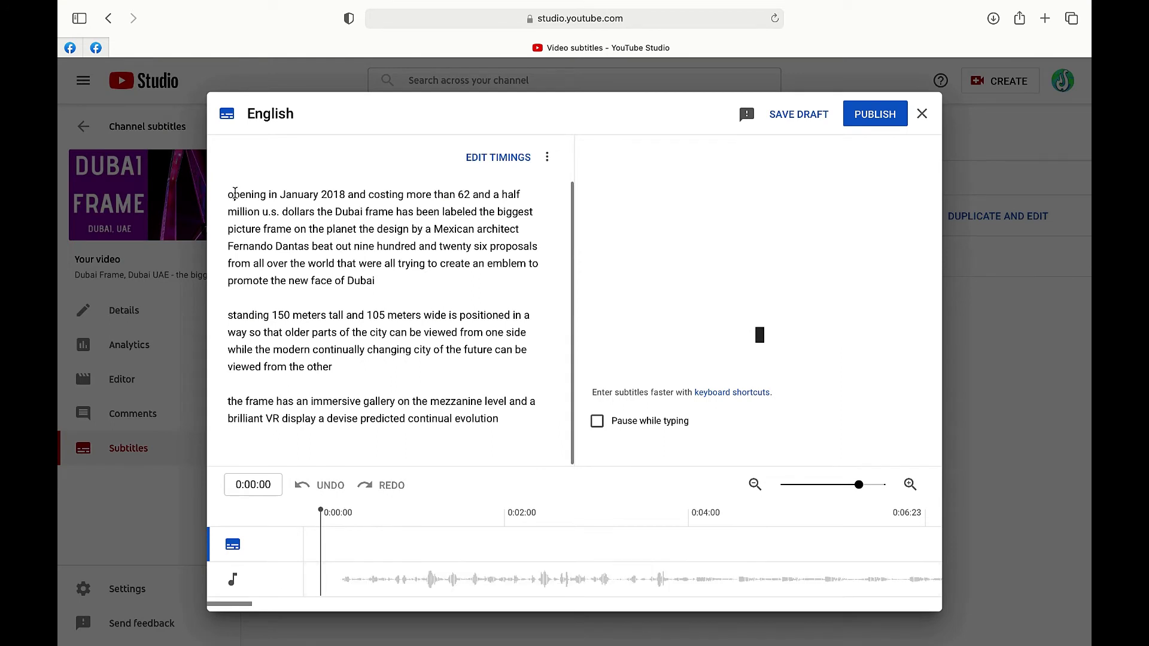
pyautogui.press('BackSpace')
pyautogui.write('O')
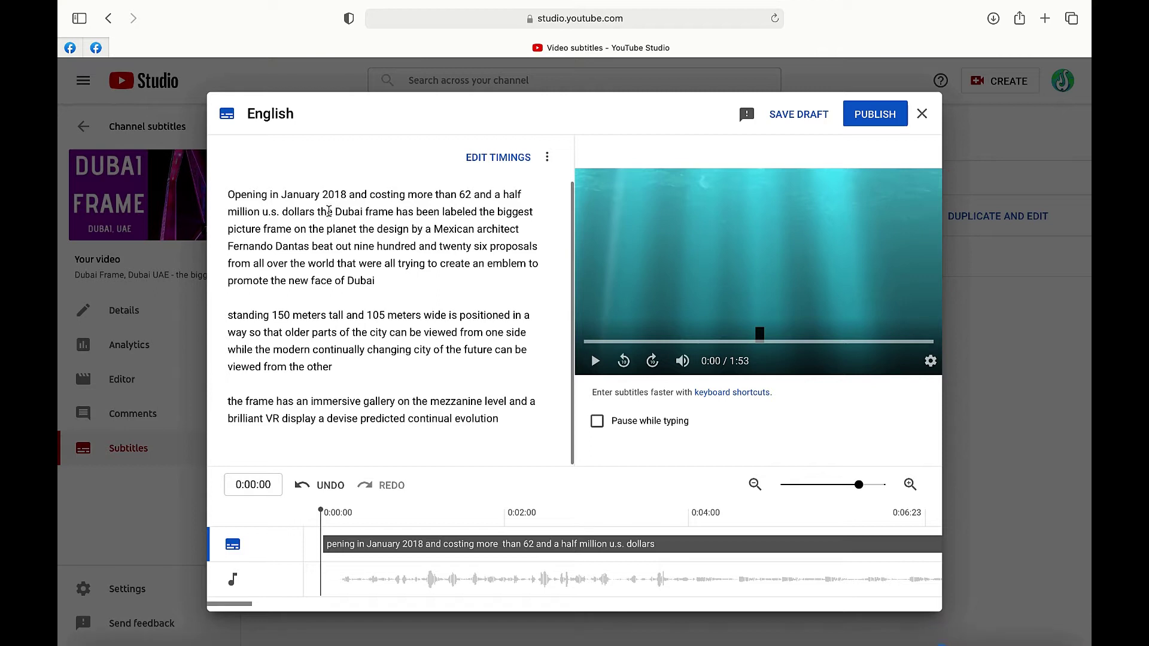
# - Replace 'u.s' with 'US' and publish the edited English subtitles
pyautogui.click(277, 212)
pyautogui.press('BackSpace')
pyautogui.press('BackSpace')
pyautogui.press('BackSpace')
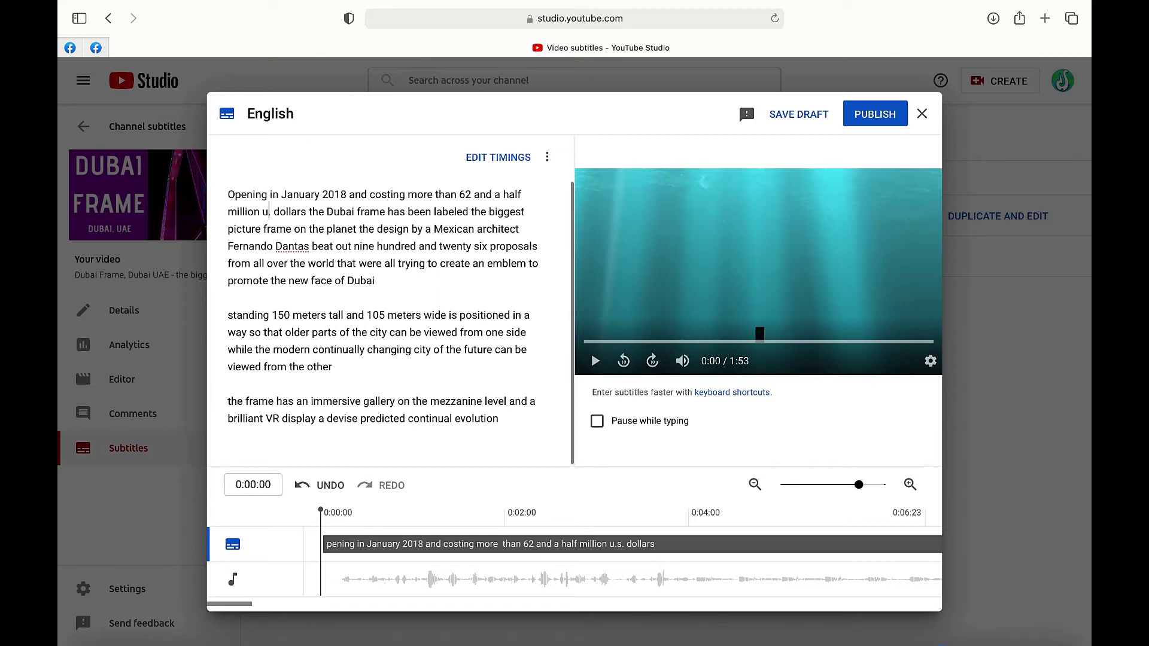
pyautogui.write('US')
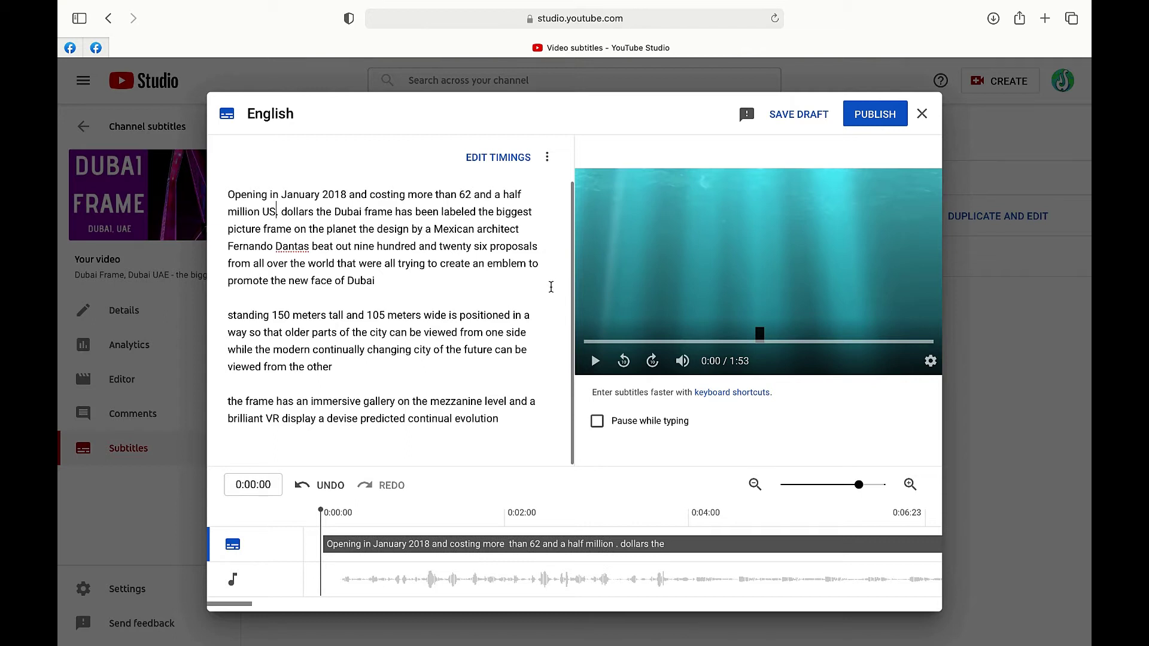
pyautogui.click(874, 116)
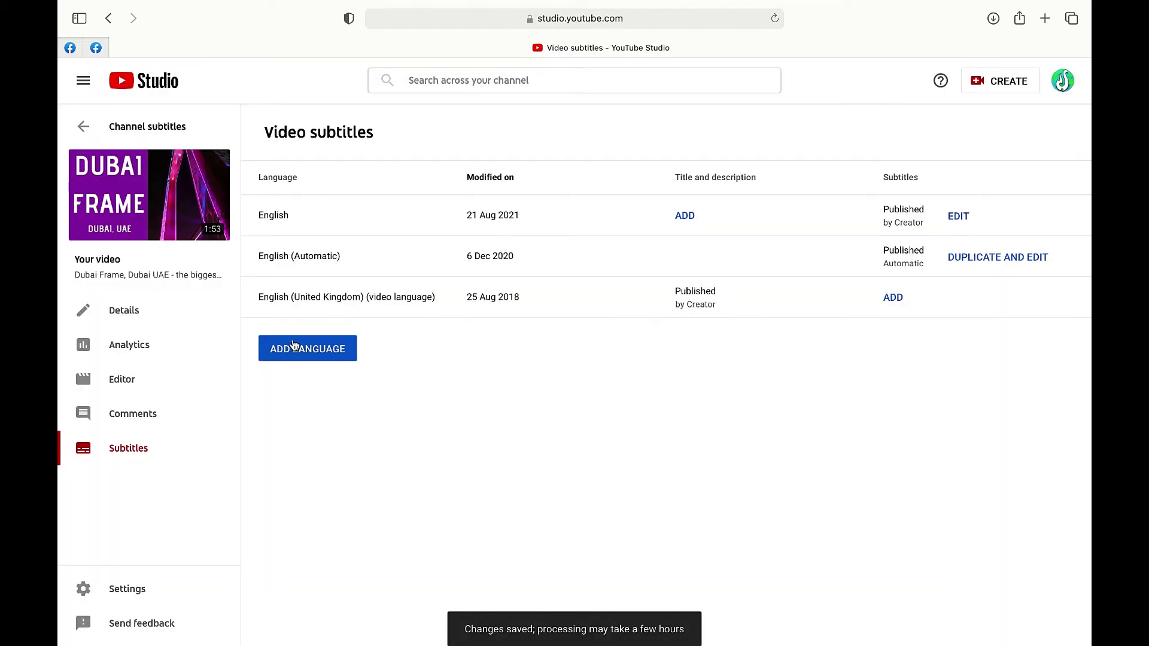
# - Play Dubai Frame on YouTube, turning the CC captions off and back on
pyautogui.moveTo(178, 183)
pyautogui.click(148, 199)
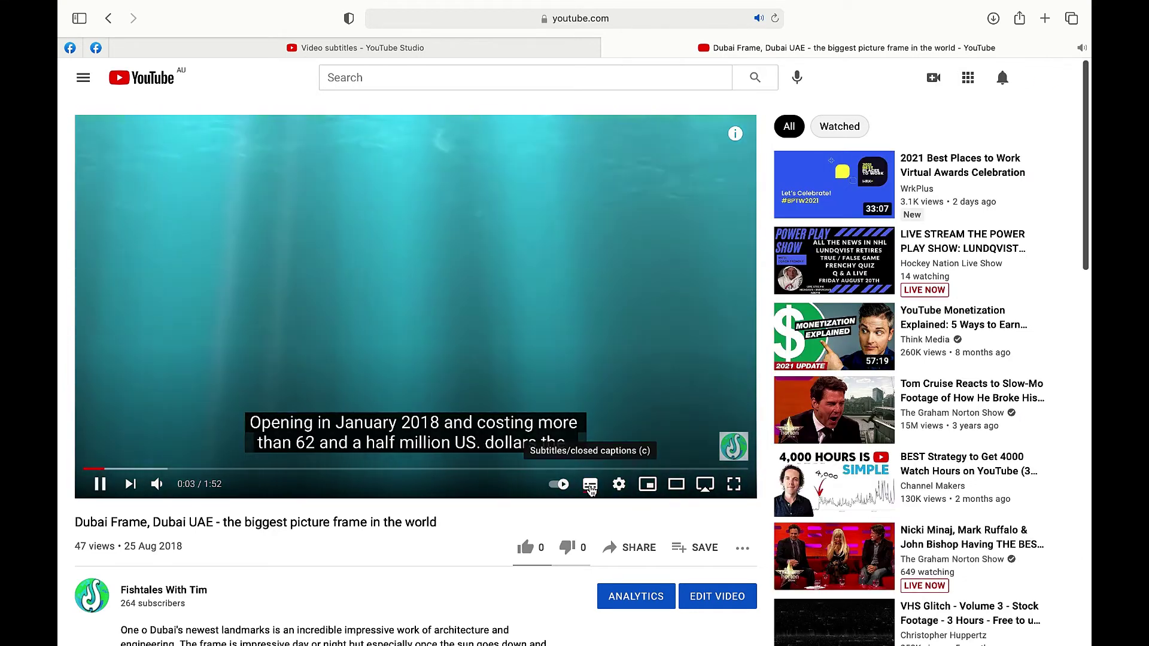
pyautogui.click(590, 489)
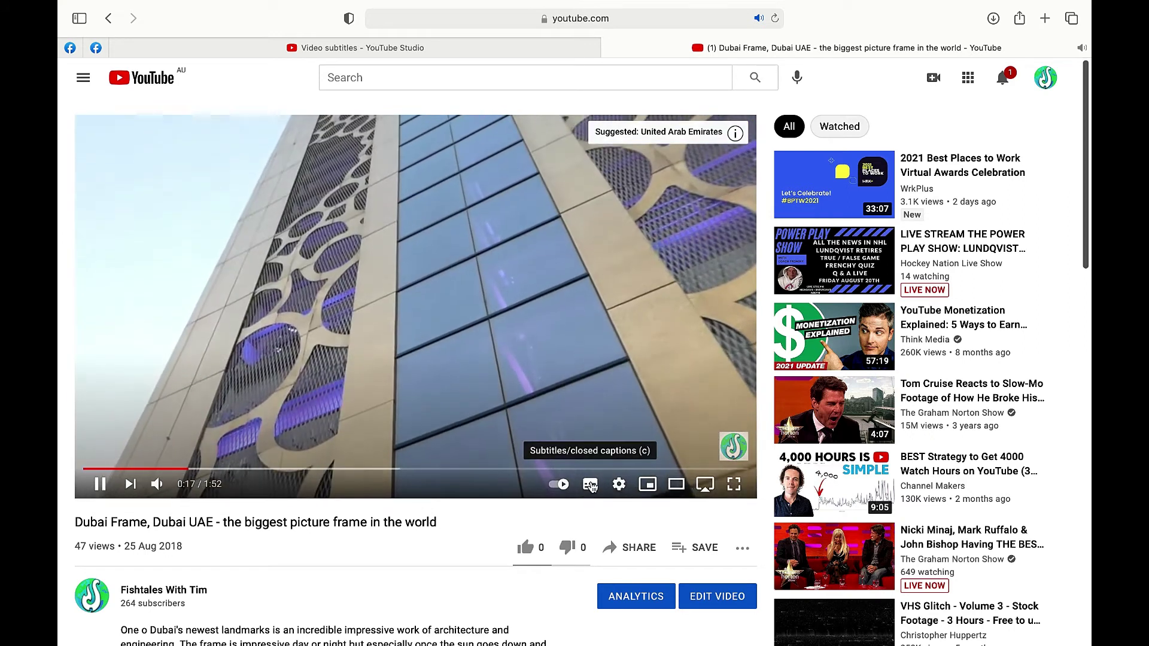
pyautogui.click(590, 485)
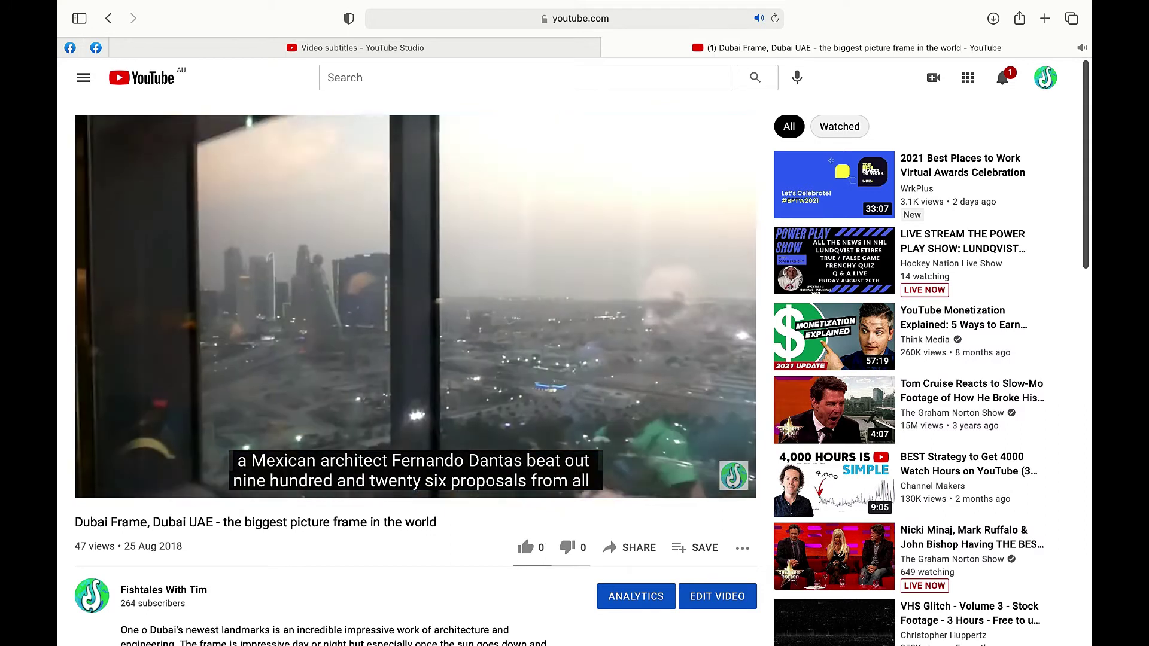
pyautogui.moveTo(293, 490)
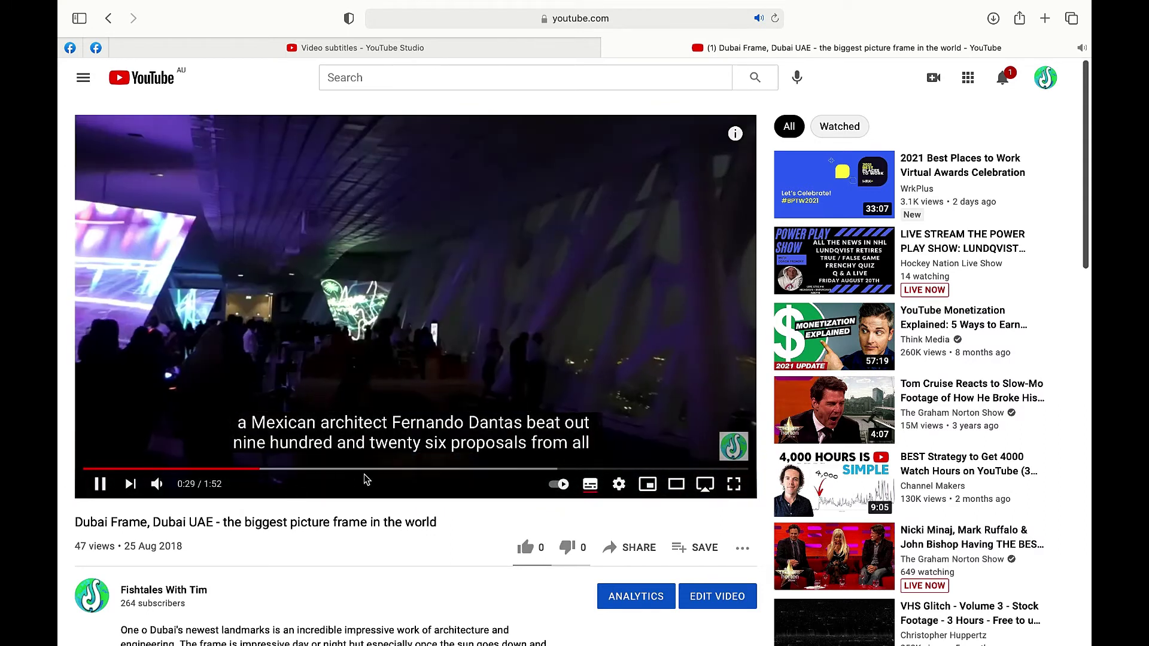
pyautogui.moveTo(180, 487)
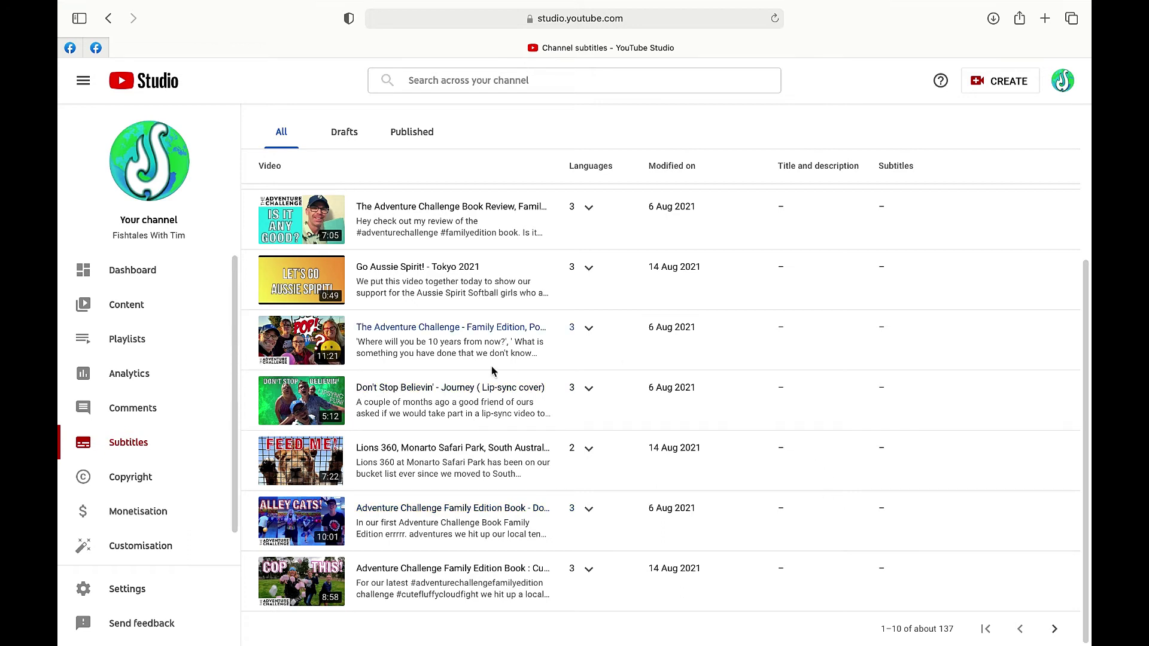
# - Open The Adventure Challenge - Family Edition subtitles and watch that video on YouTube
pyautogui.scroll(2, 492, 371)
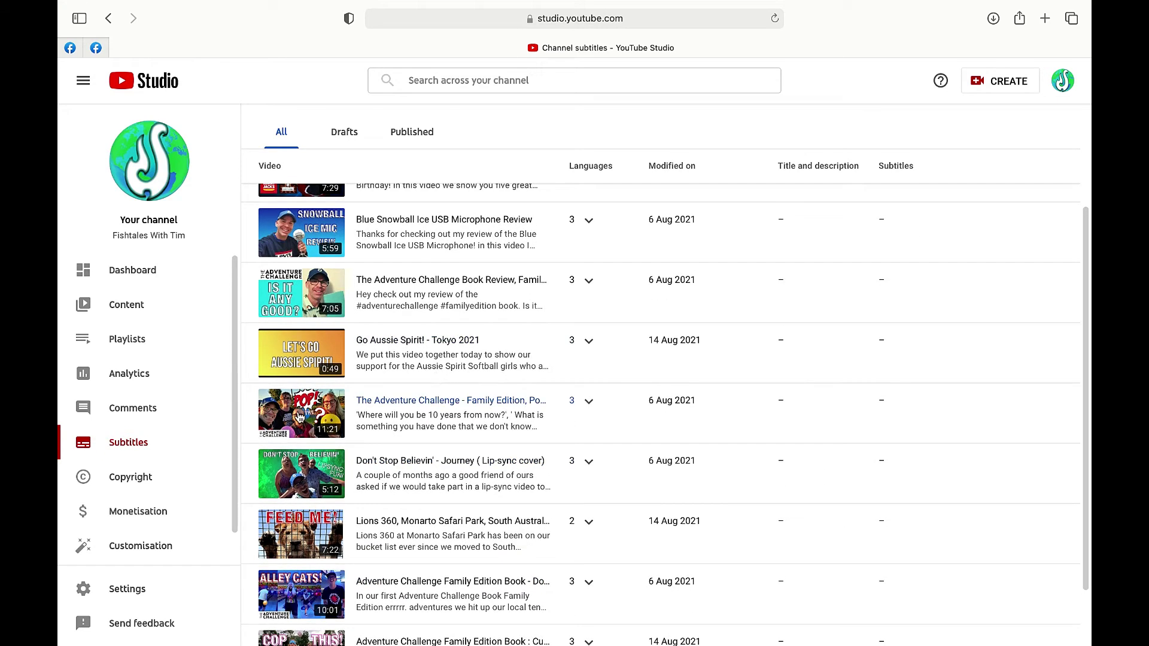
pyautogui.click(301, 418)
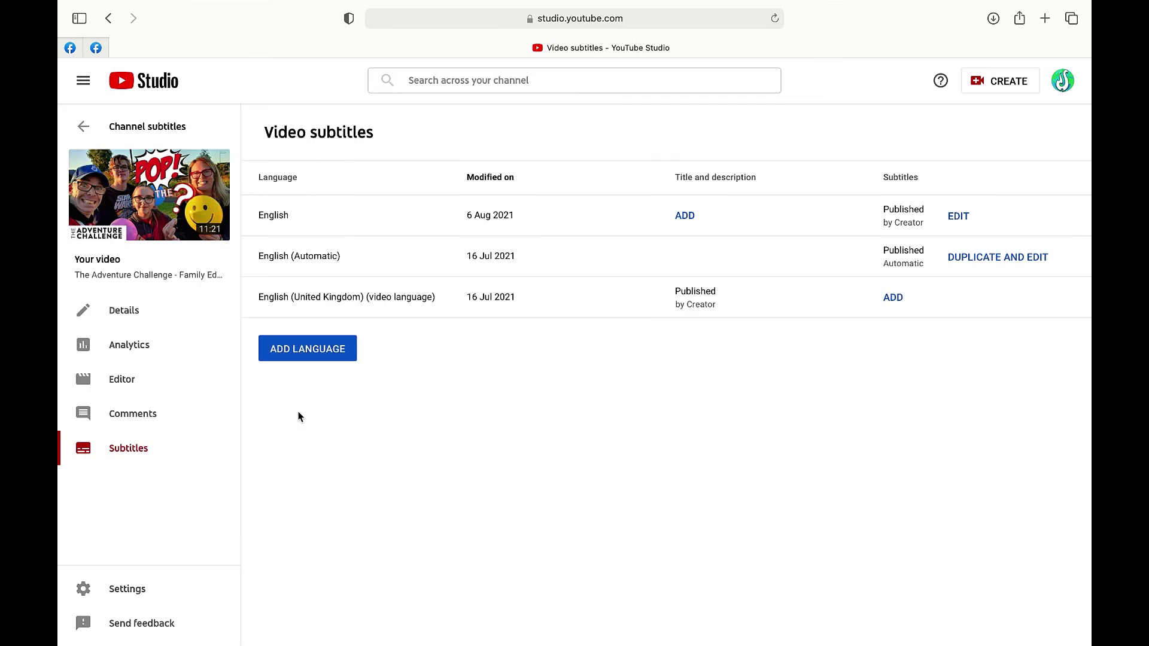
pyautogui.click(152, 201)
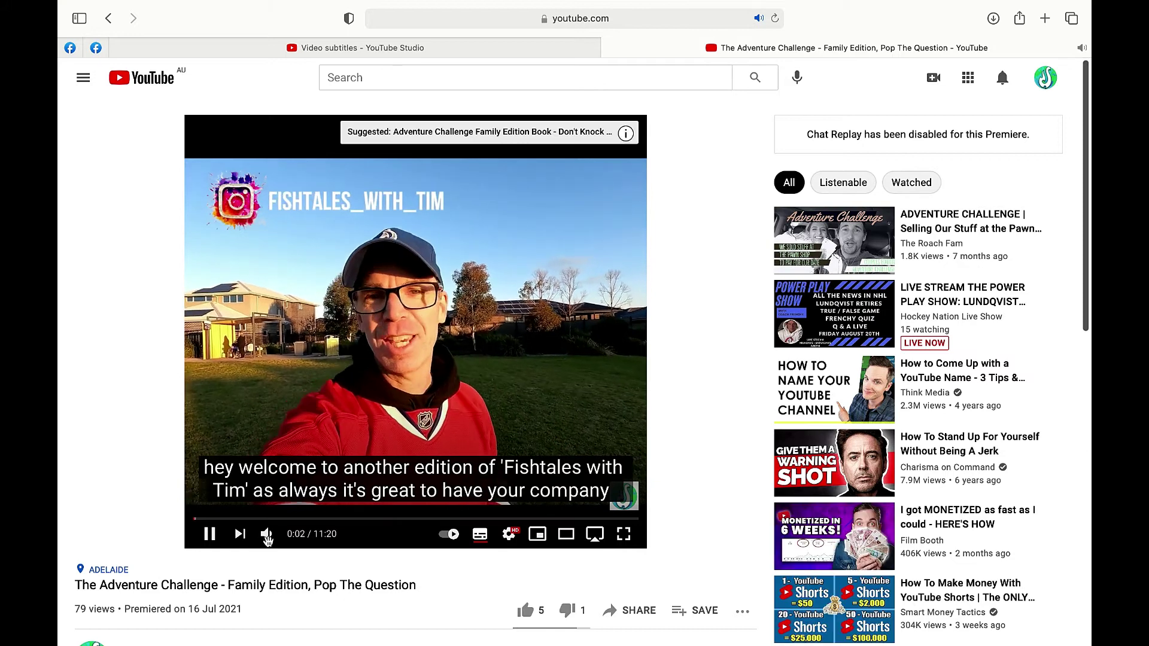
# - Mute the Pop The Question video and auto-translate its subtitles into Swedish
pyautogui.click(268, 536)
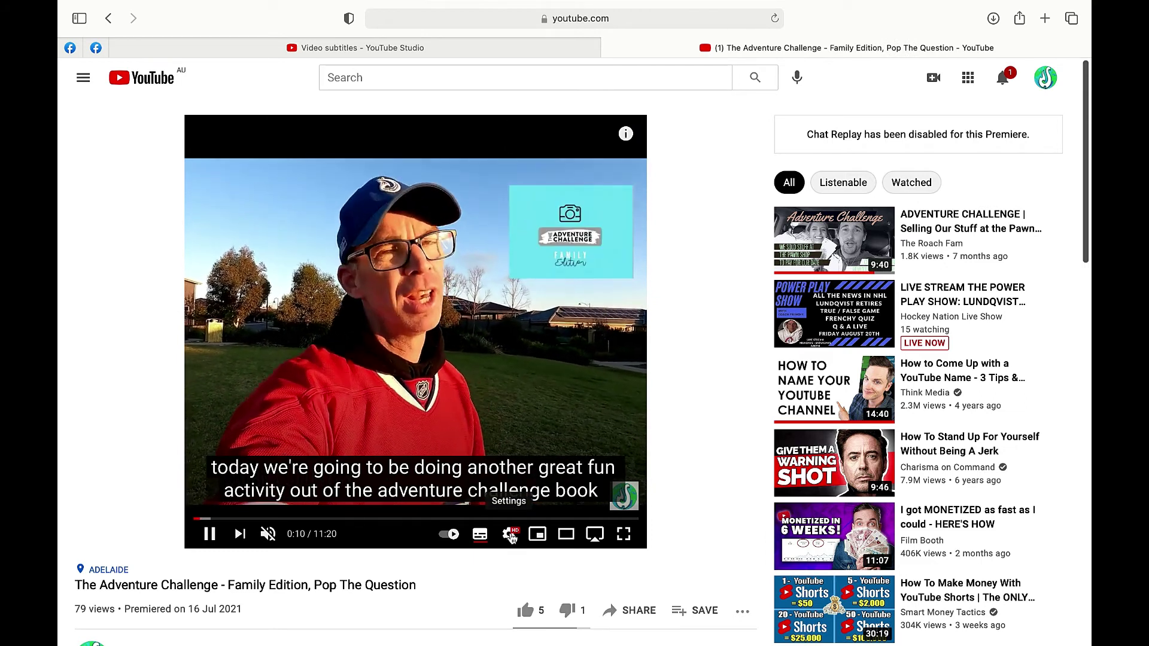
pyautogui.click(510, 534)
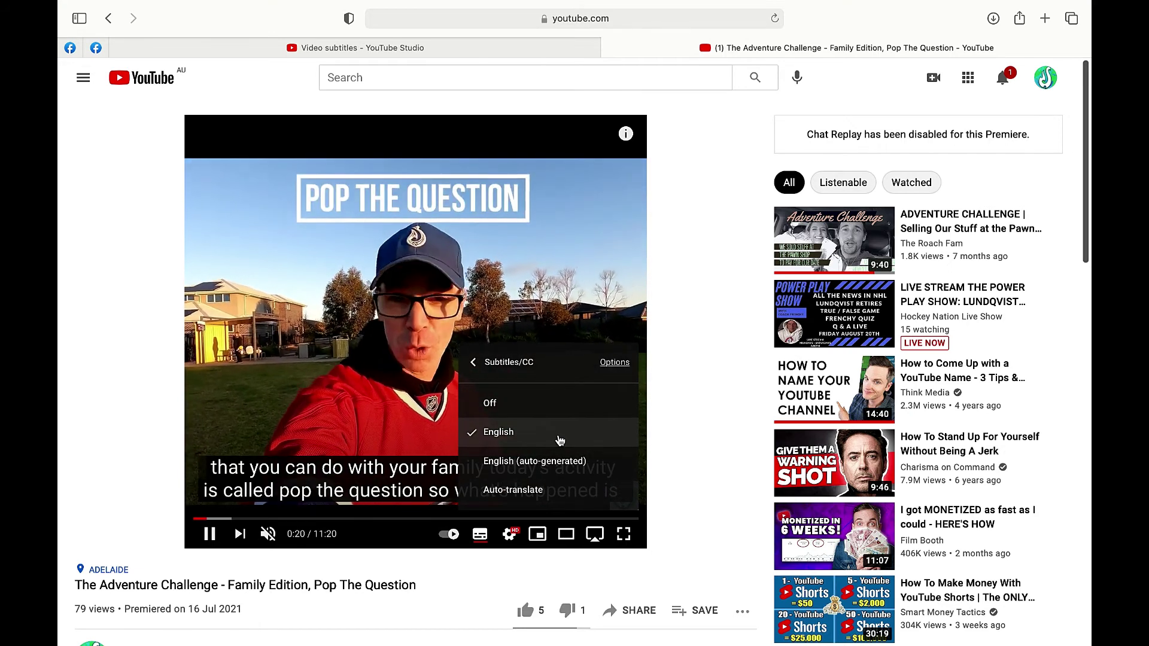
pyautogui.scroll(-1, 561, 442)
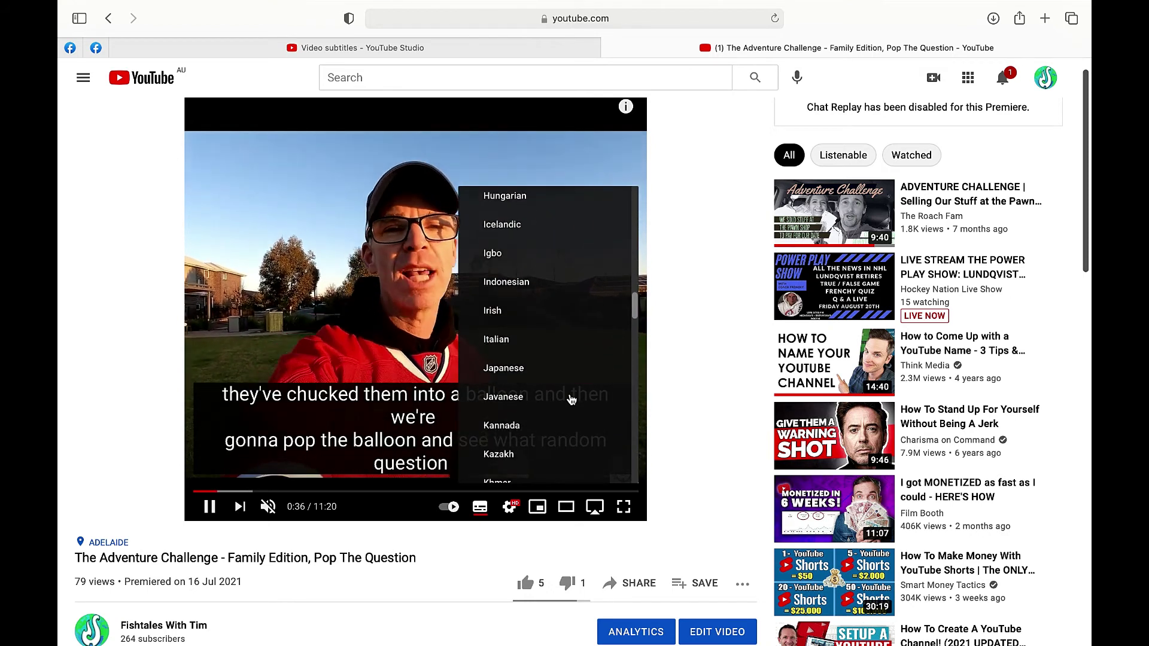
pyautogui.scroll(-15, 572, 400)
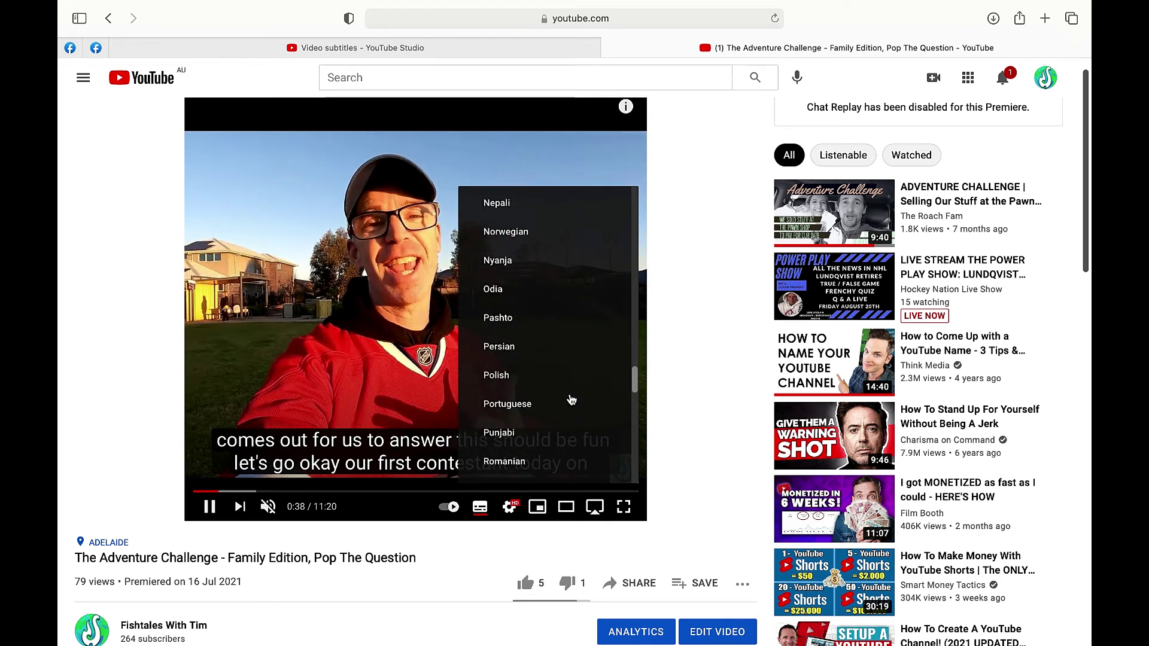
pyautogui.scroll(-6, 572, 399)
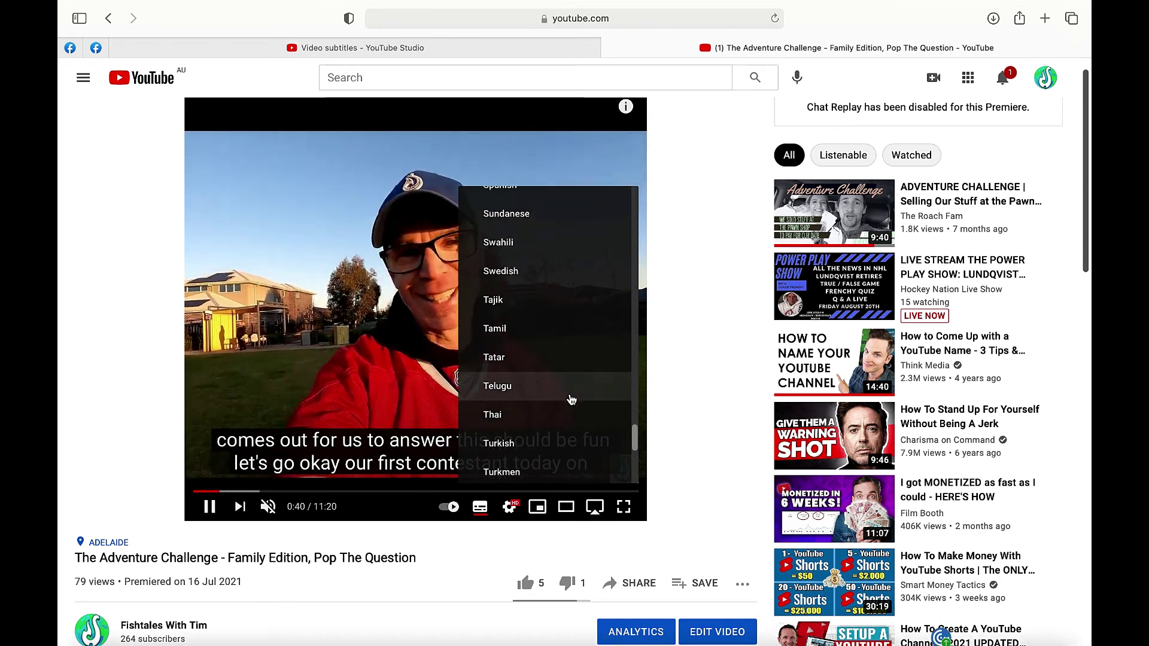
pyautogui.scroll(2, 572, 400)
pyautogui.scroll(3, 572, 400)
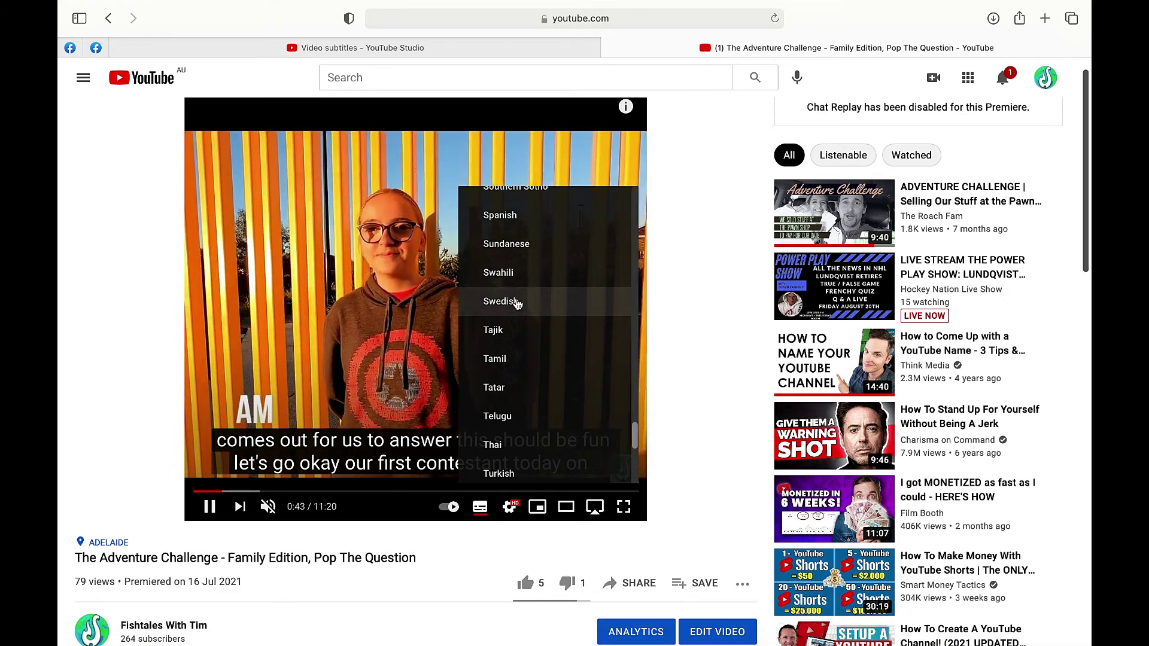
pyautogui.click(517, 304)
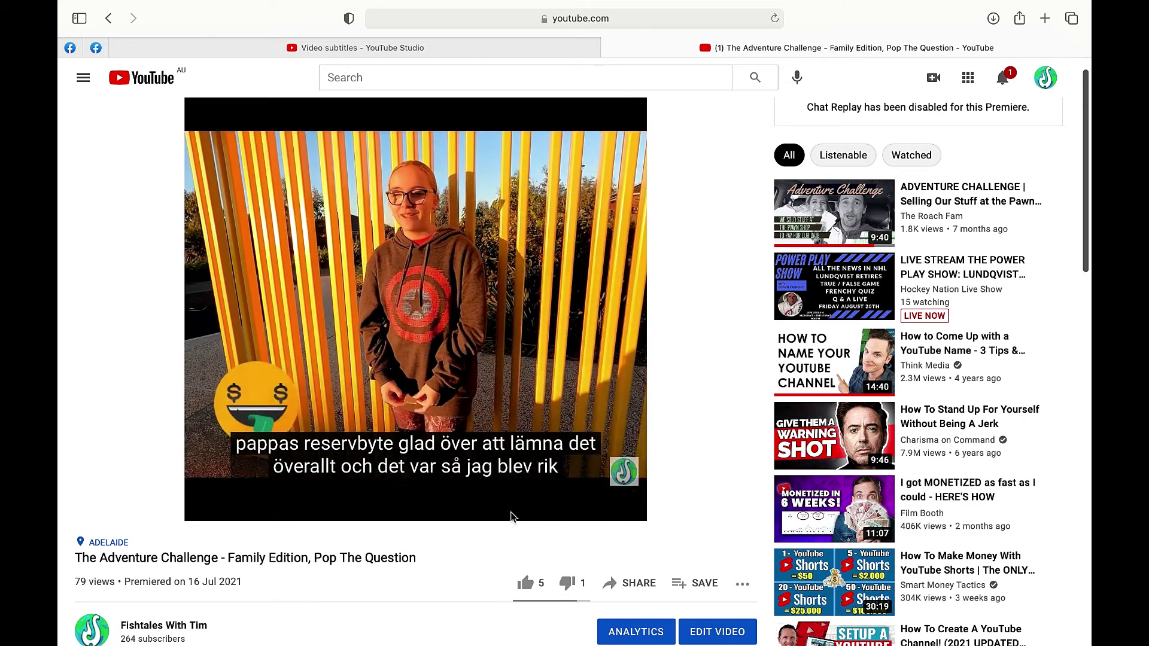
# - Change the subtitle language back to English and close the settings menu
pyautogui.click(510, 508)
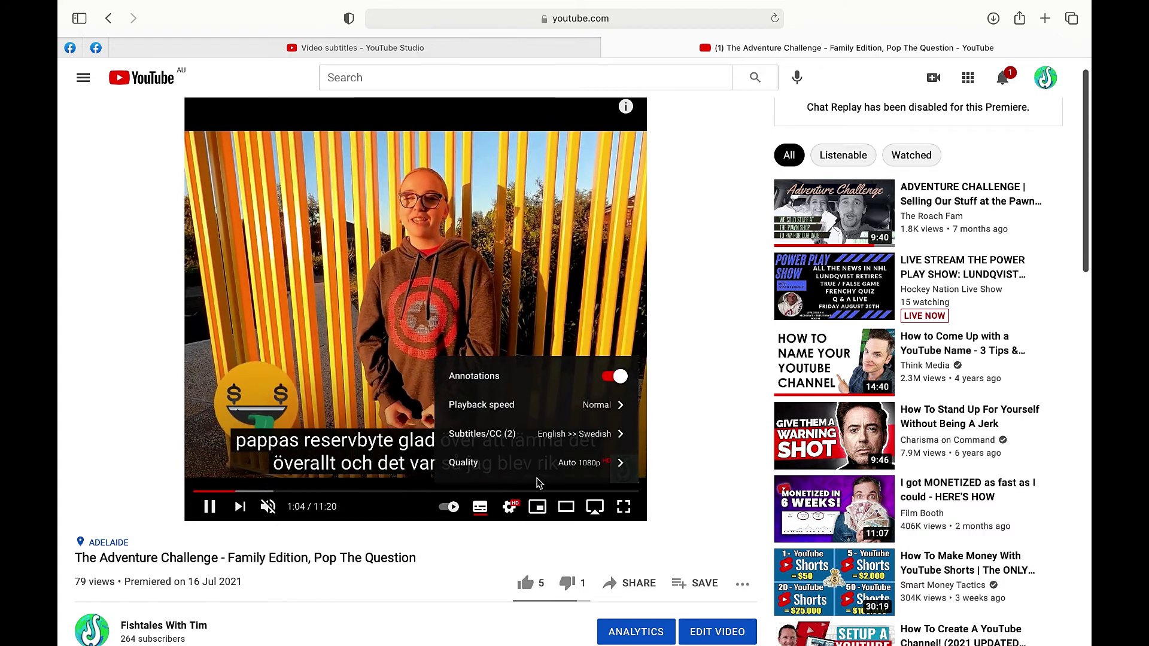
pyautogui.click(572, 440)
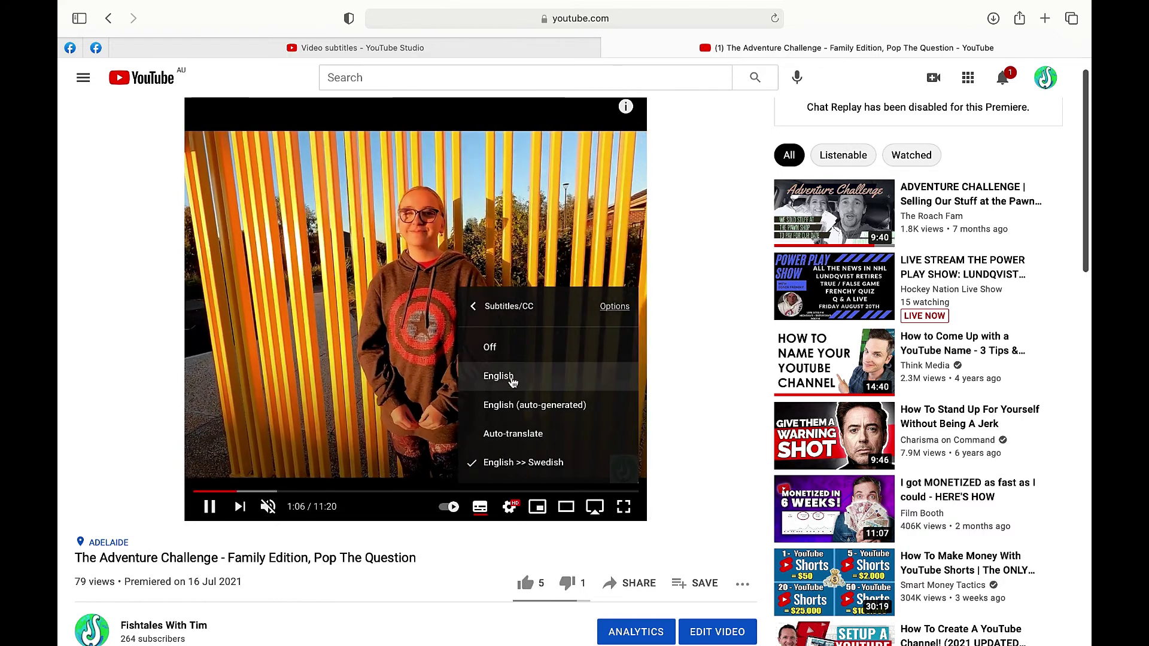
pyautogui.click(503, 375)
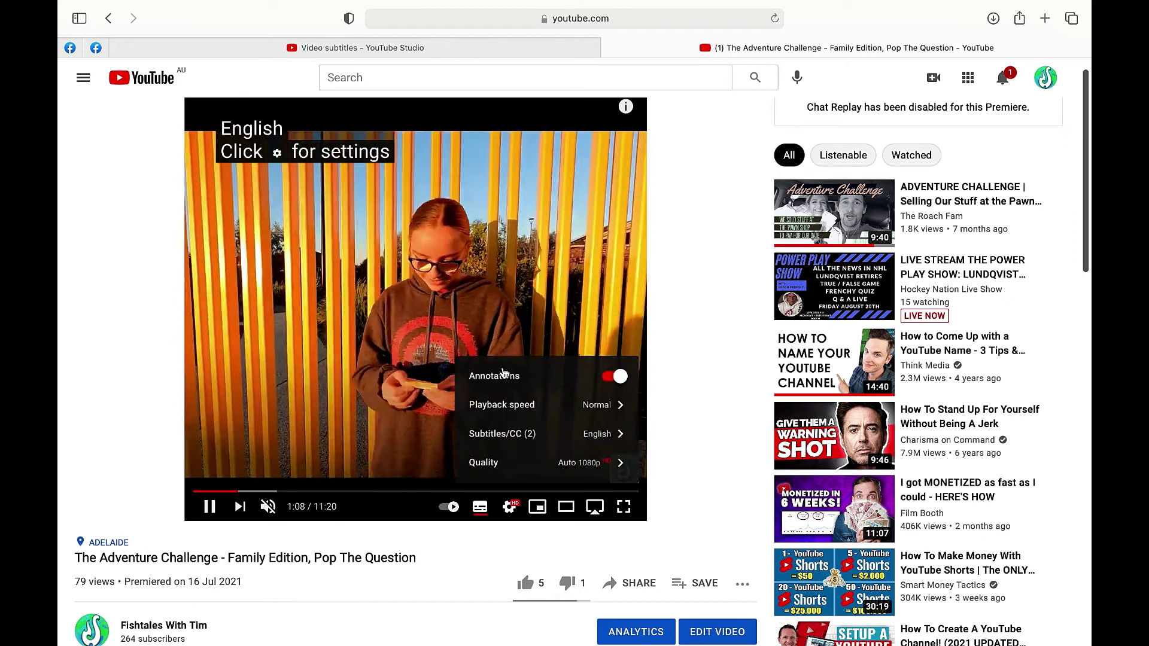
pyautogui.click(529, 353)
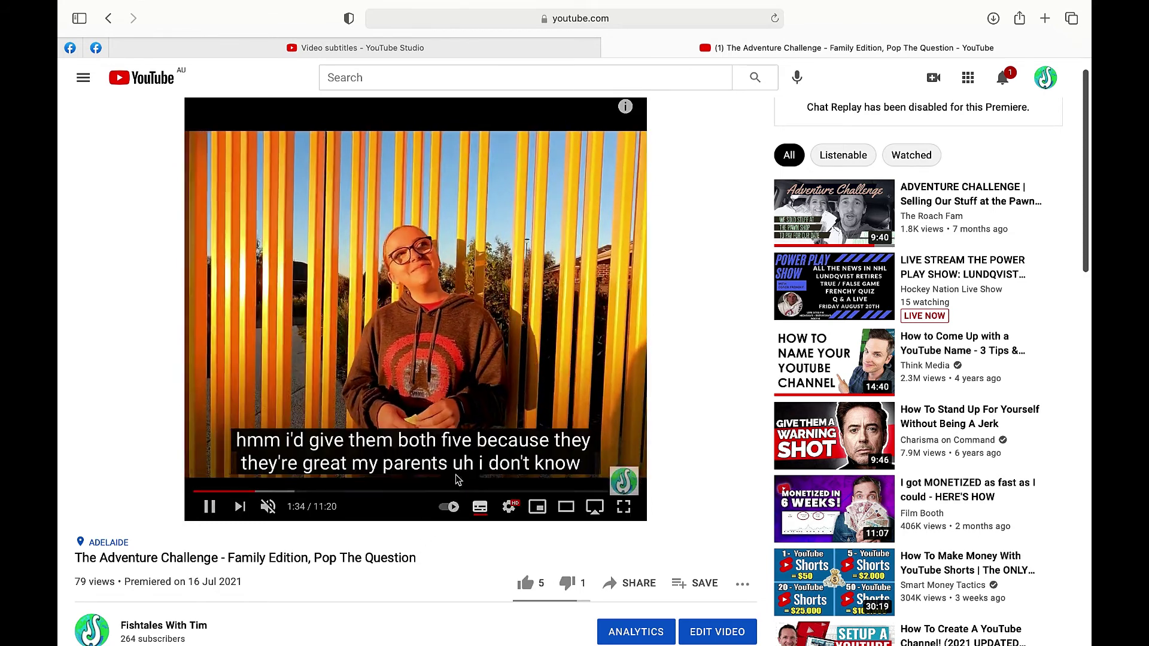
# - Drag the captions from the bottom of the player to the top of the picture
pyautogui.moveTo(462, 441); pyautogui.dragTo(441, 254)
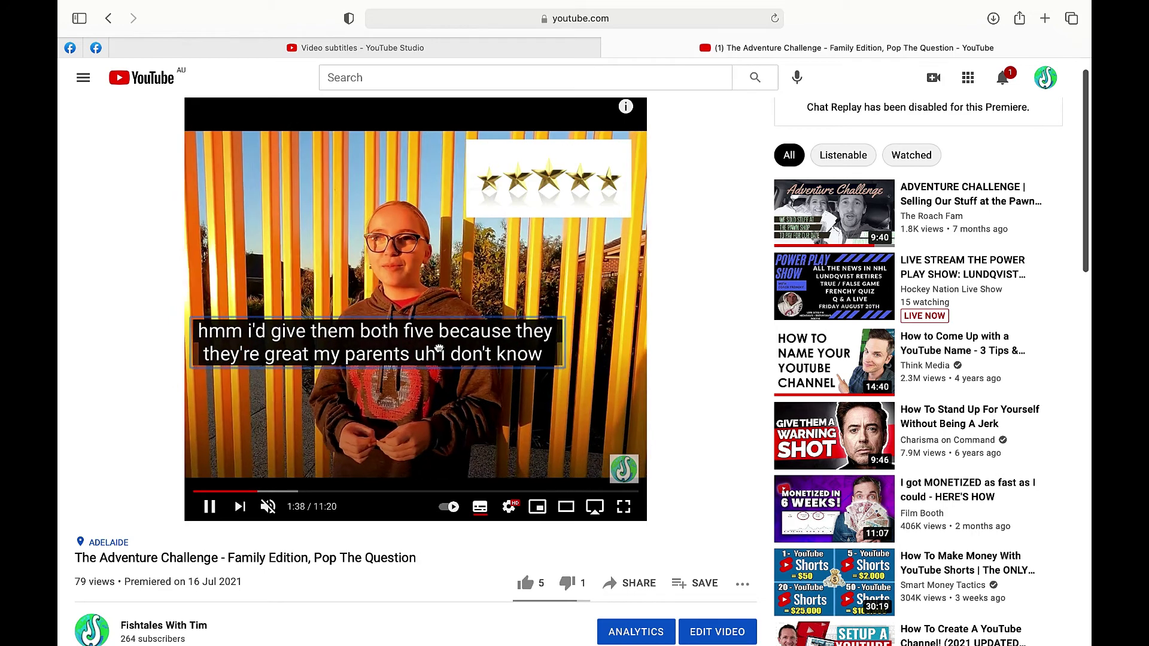